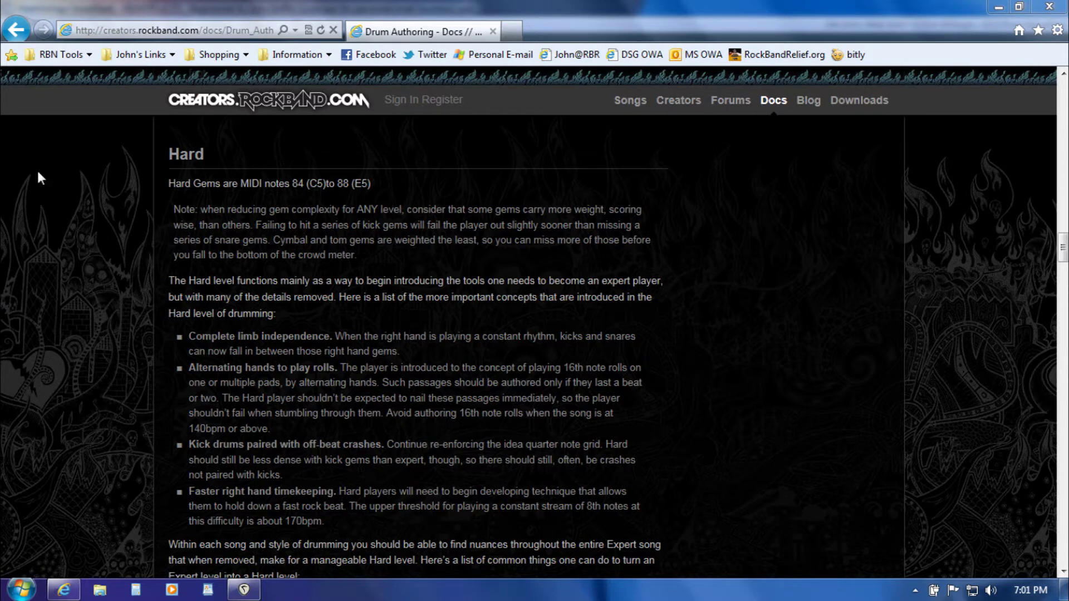
Look over the authoring docs bookmarked in the RBN Tools folder.
left_click(60, 54)
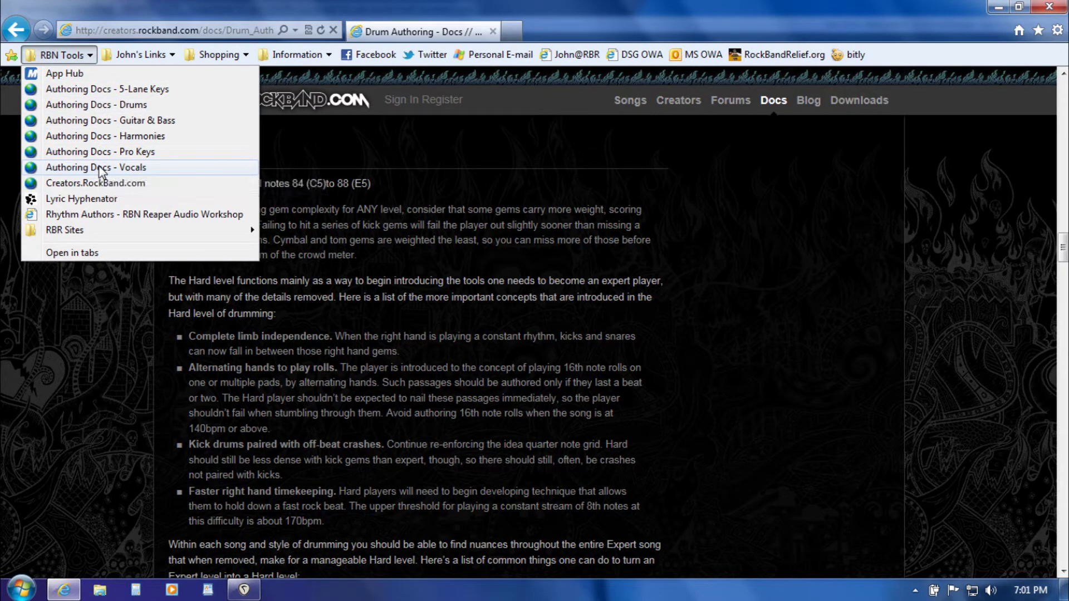
left_click(96, 323)
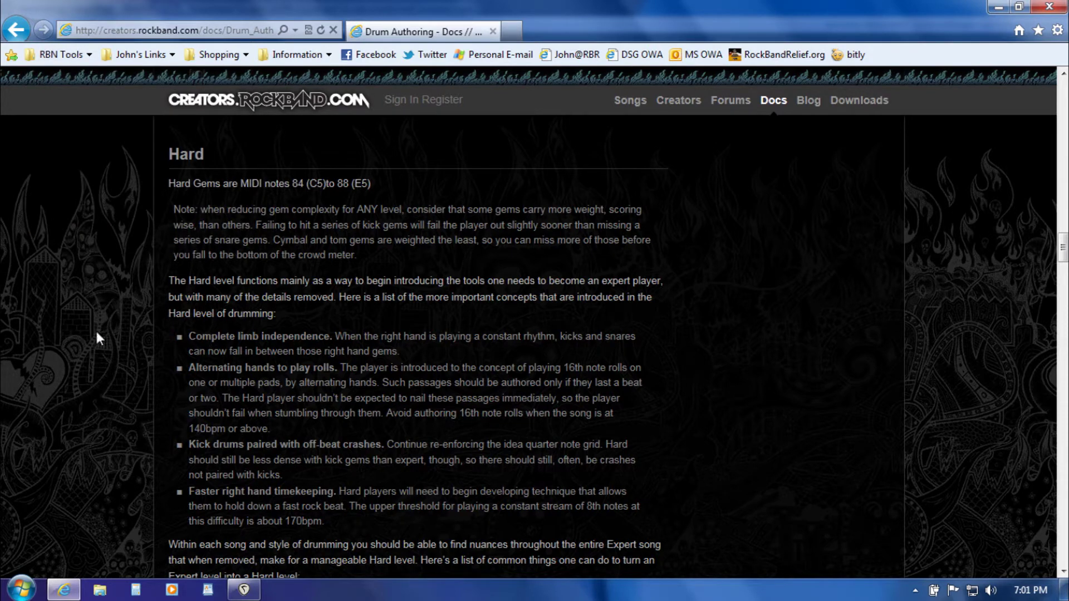
Switch to REAPER and expand the PART DRUMS folder to show its kick, snare and kit tracks.
left_click(244, 589)
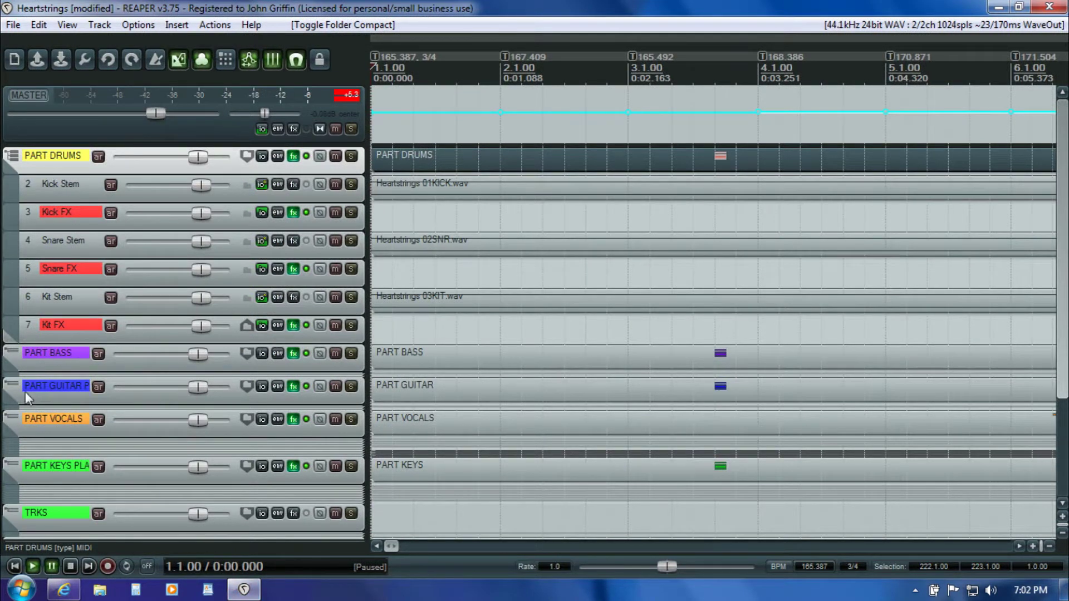
left_click(12, 157)
left_click(13, 156)
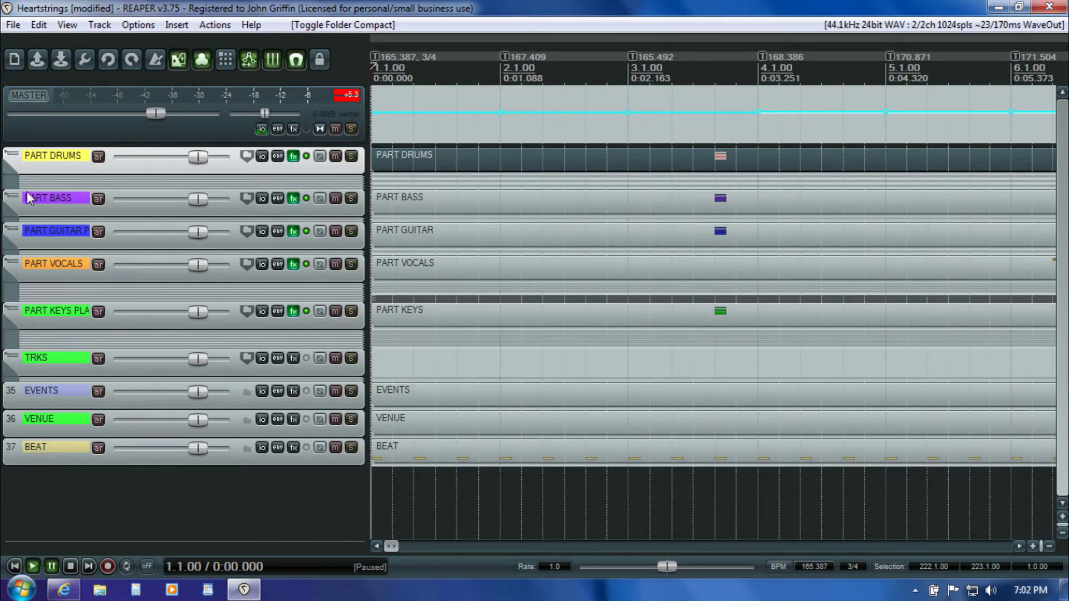
left_click(12, 156)
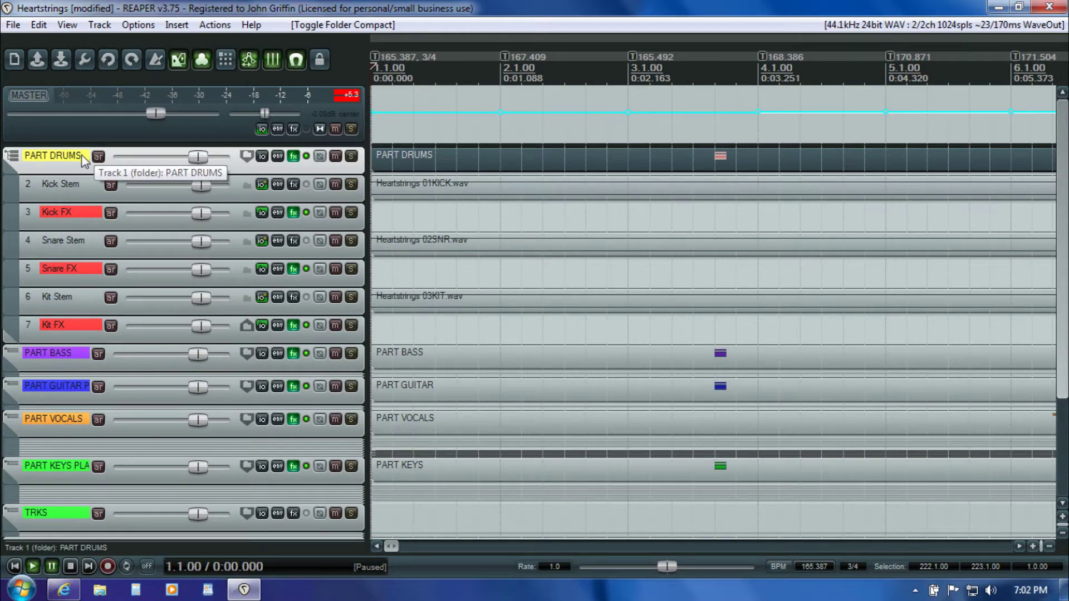
Select the kick, snare and kit stem audio items one after another.
left_click(413, 186)
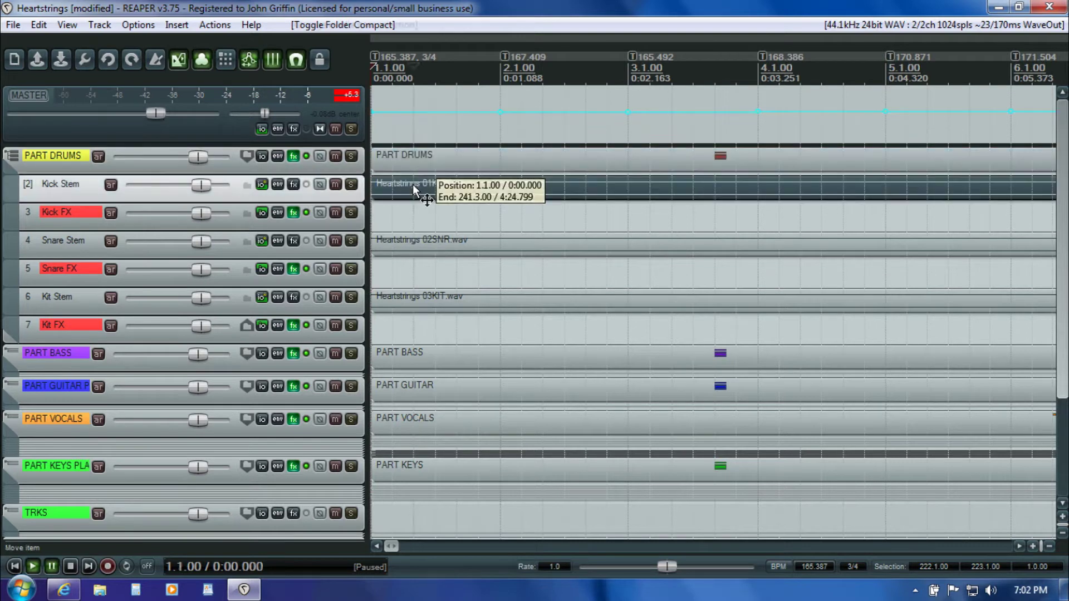
left_click(435, 240)
left_click(416, 300)
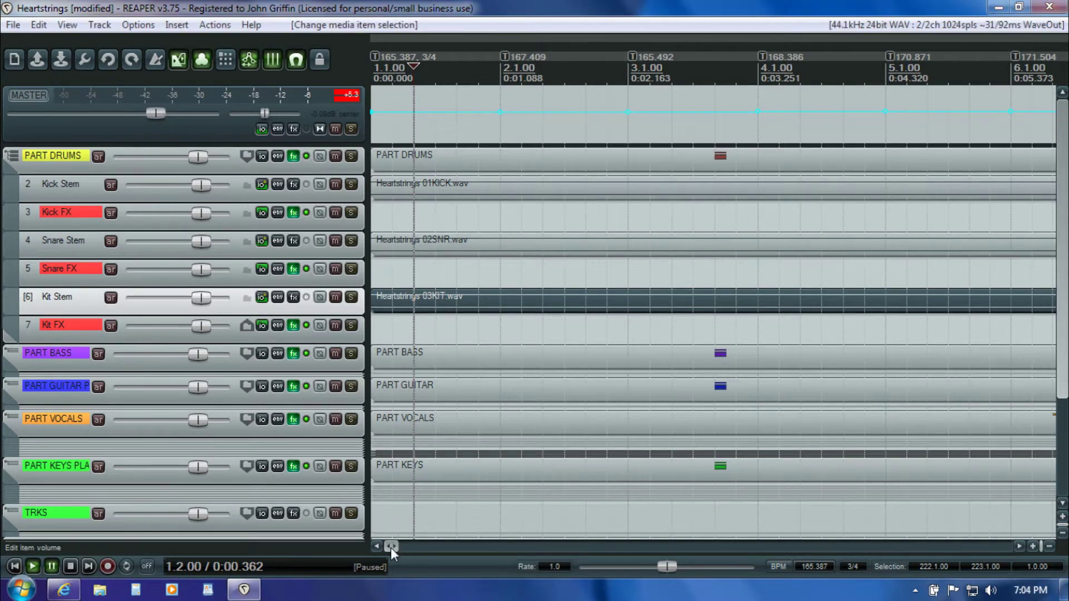
Play the full mix from measure 10 through the drum entry, then pause.
left_click_drag(391, 548, 412, 550)
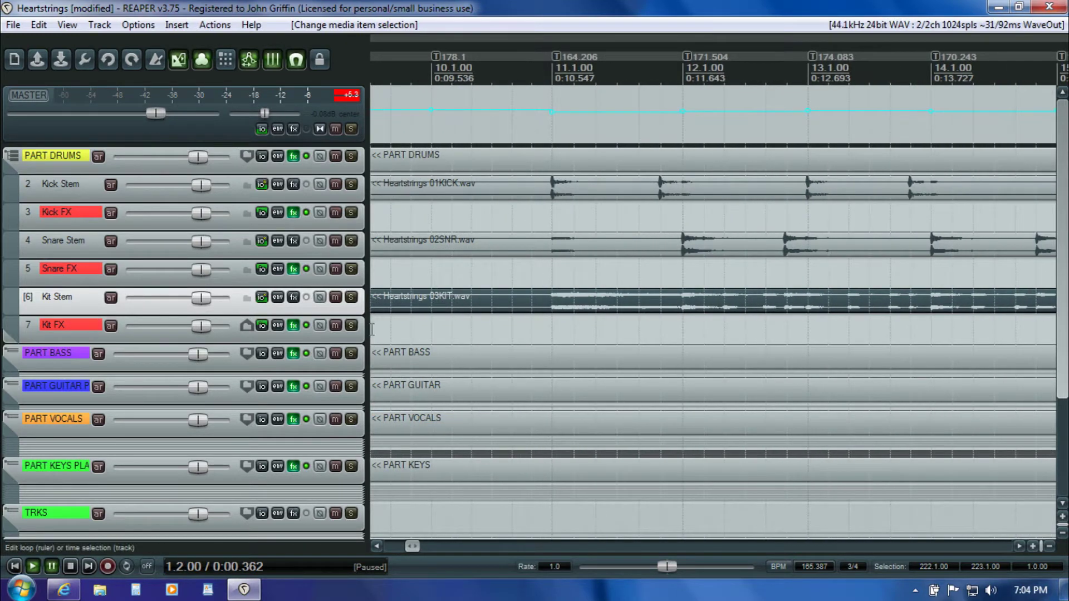
left_click(454, 296)
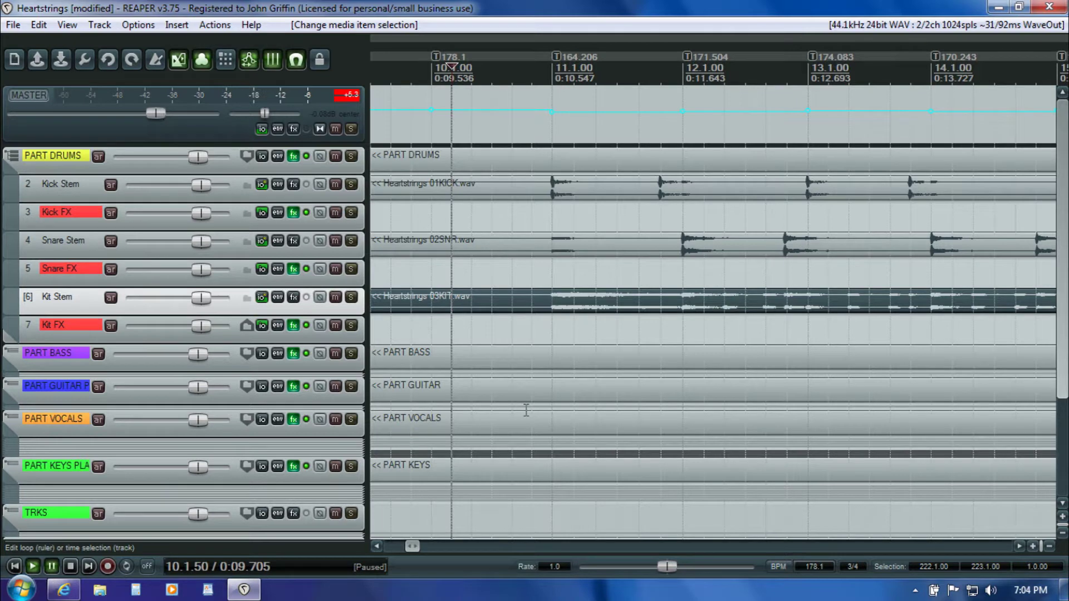
key("space")
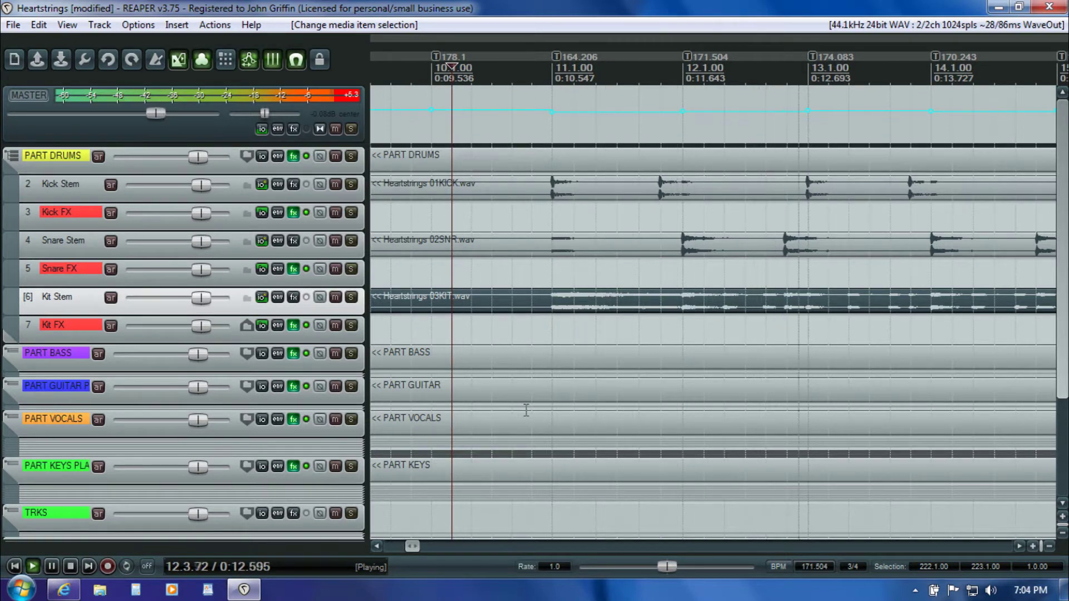
key("ctrl+space")
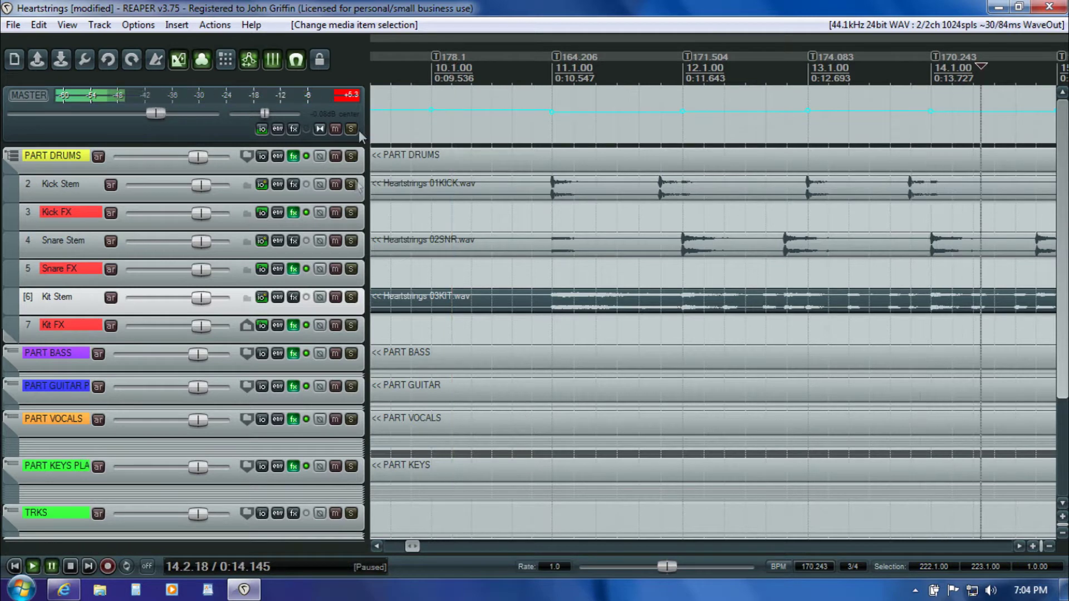
Solo the PART DRUMS folder and listen to the drums from measure 10.
left_click(351, 156)
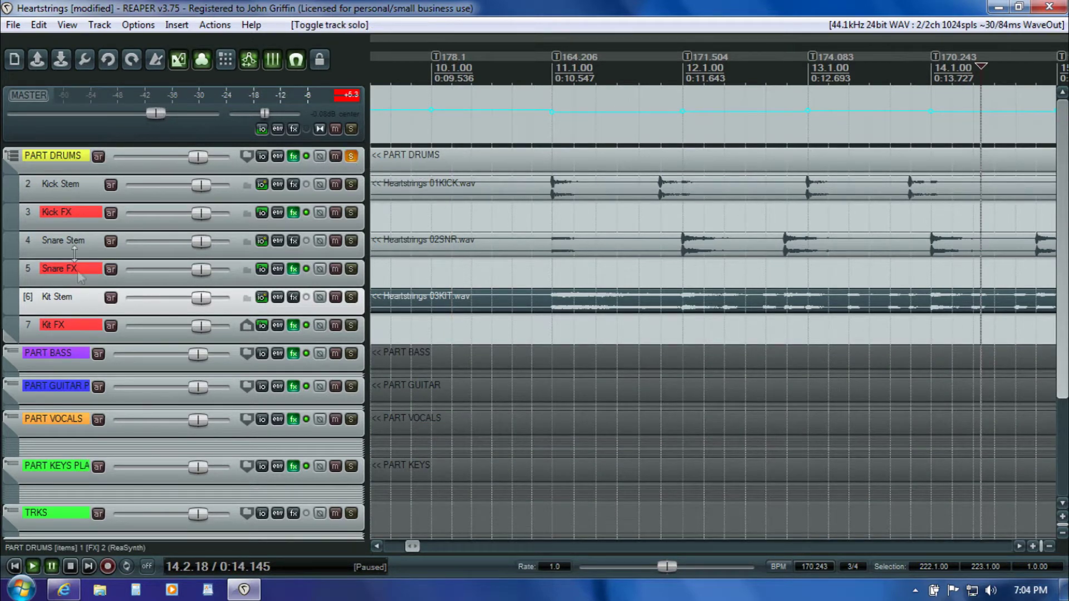
left_click(495, 185)
key("space")
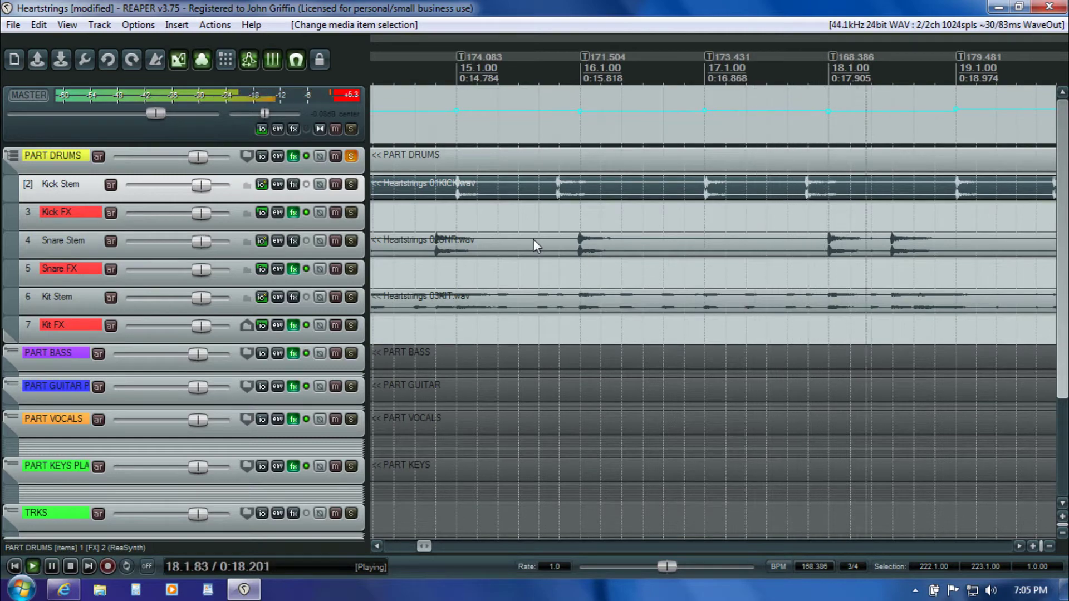
key("ctrl+space")
Solo the Kick Stem track and listen to the kick pattern from just before measure 11.
left_click_drag(423, 548, 411, 544)
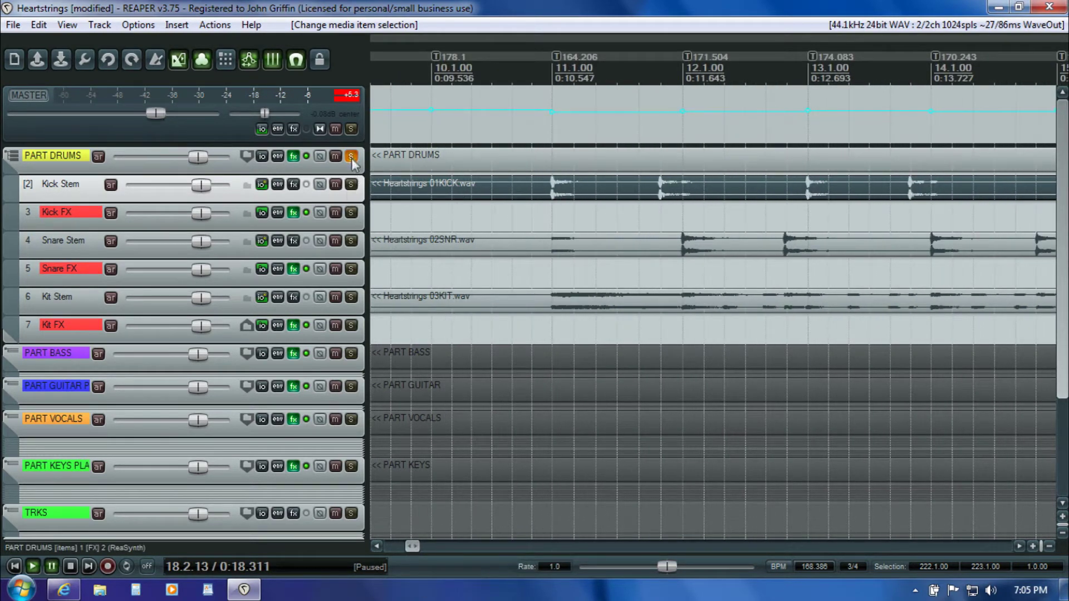
left_click(351, 185)
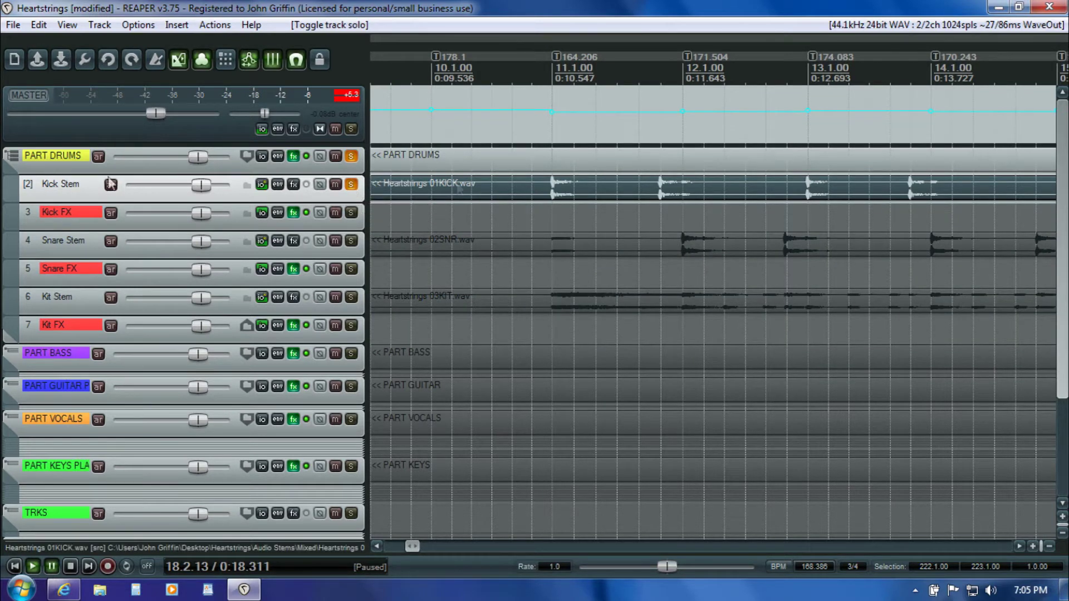
left_click(532, 203)
key("space")
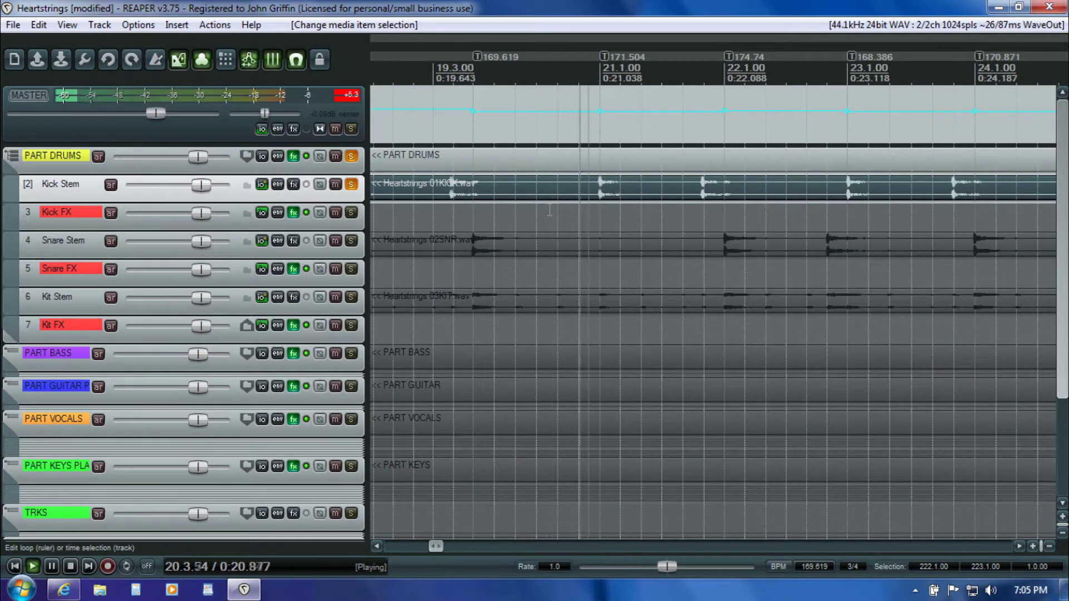
key("ctrl+space")
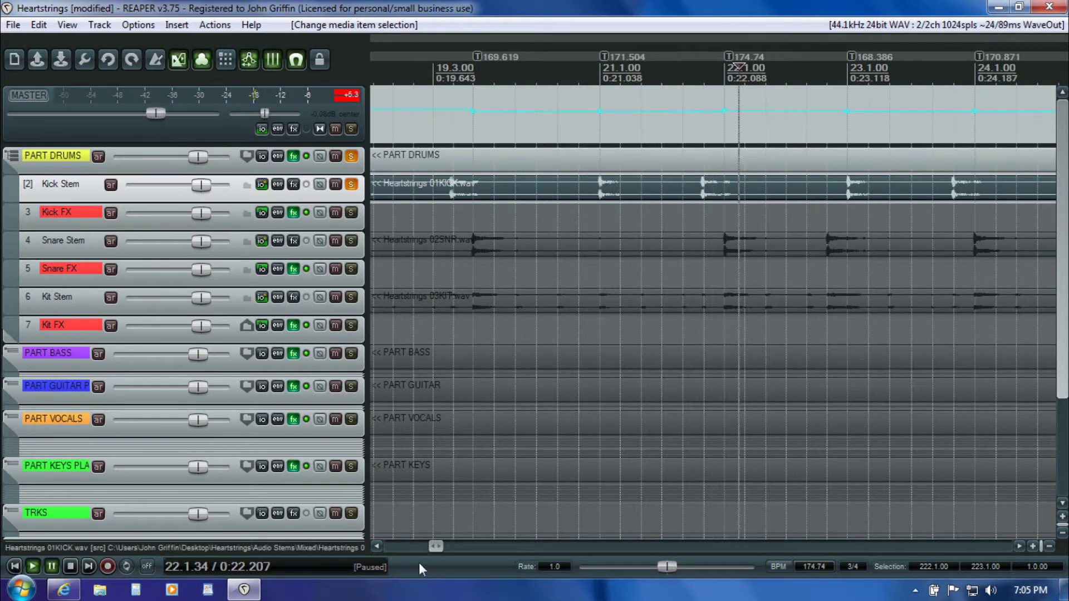
Place the edit cursor just before measure 11 and open the PART DRUMS item in the MIDI editor.
left_click_drag(436, 546, 408, 553)
left_click(732, 192)
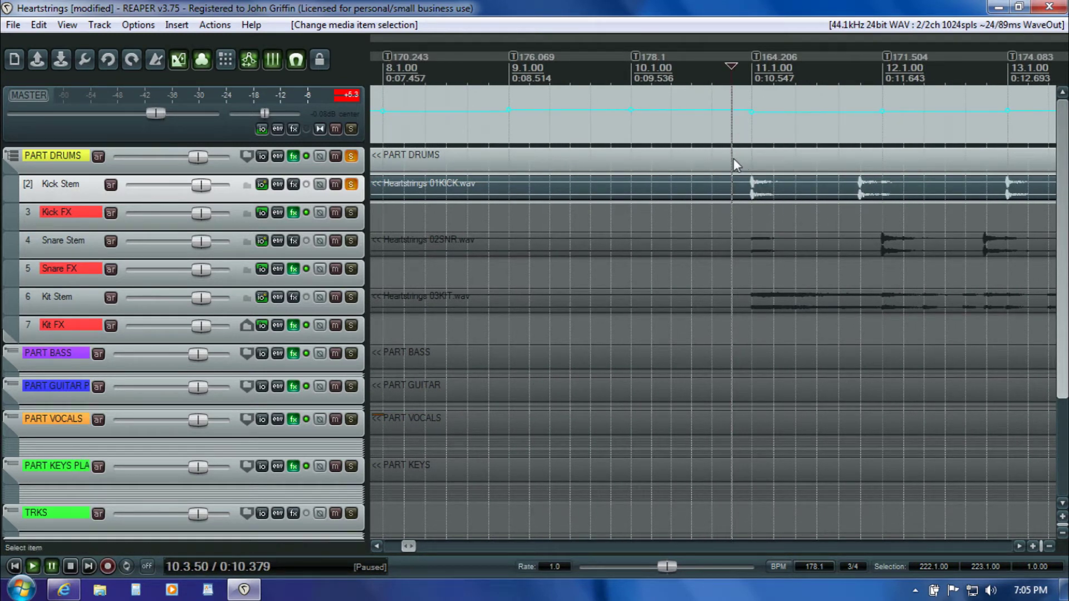
left_click(734, 163)
double_click(733, 163)
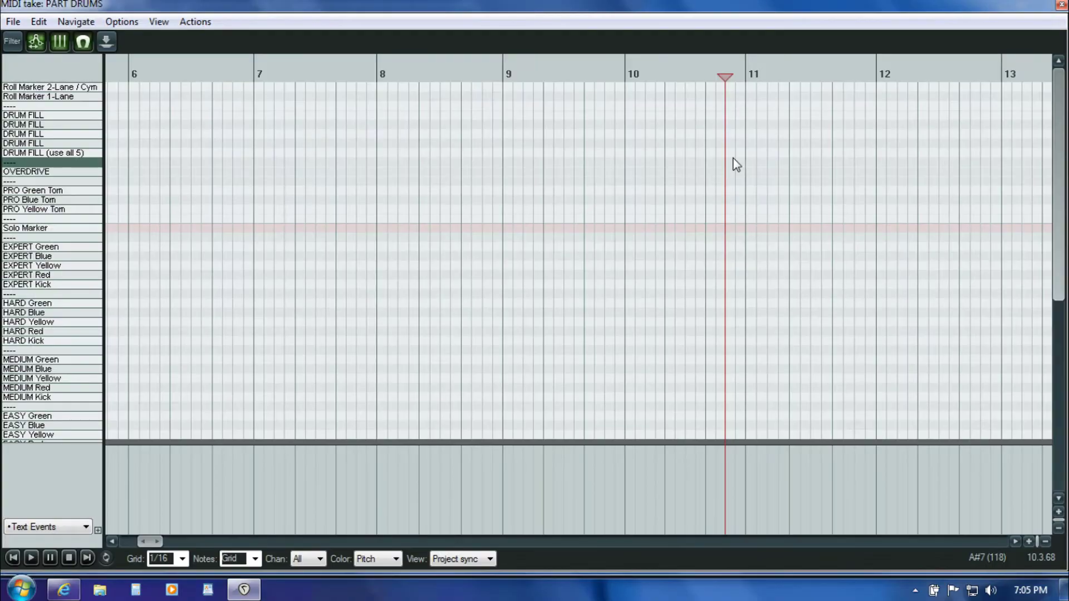
Delete the four placeholder kick notes in measure 3 from the Expert, Hard, Medium and Easy lanes.
left_click_drag(1060, 326, 1060, 477)
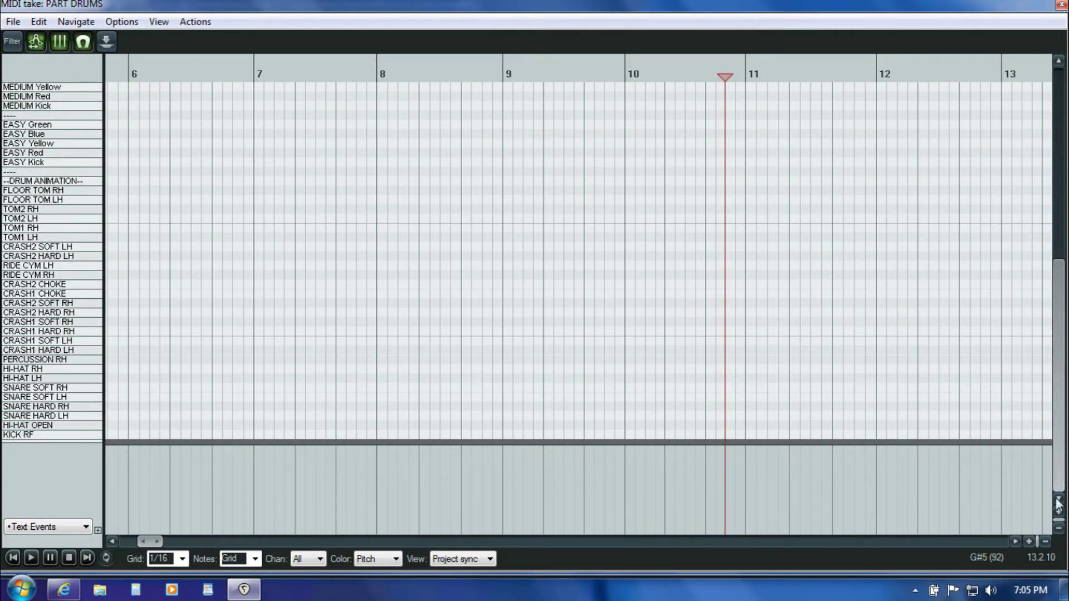
left_click_drag(150, 540, 122, 540)
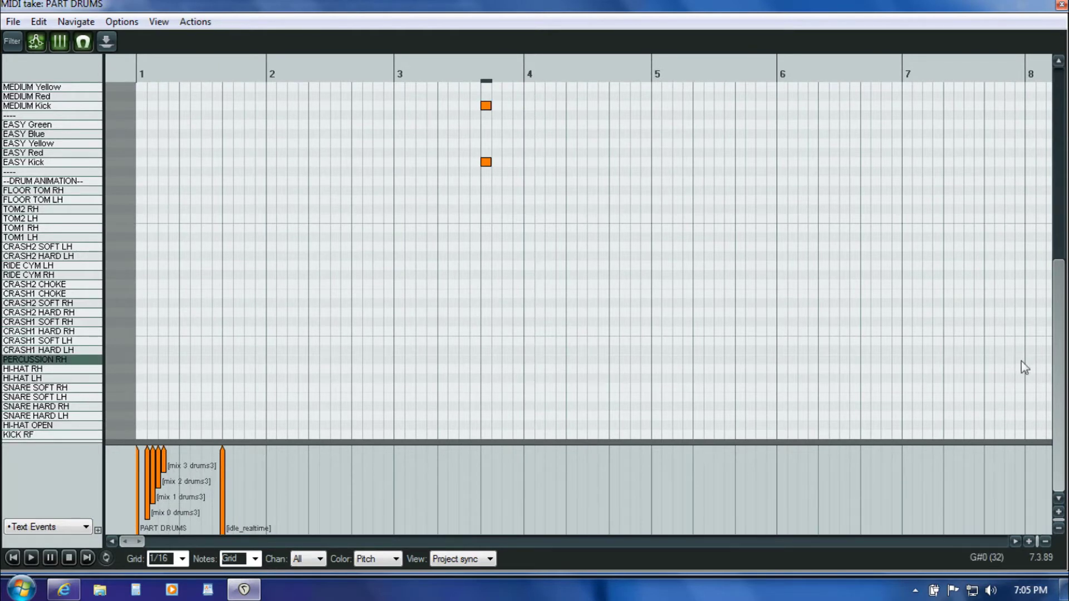
left_click_drag(1058, 360, 1058, 215)
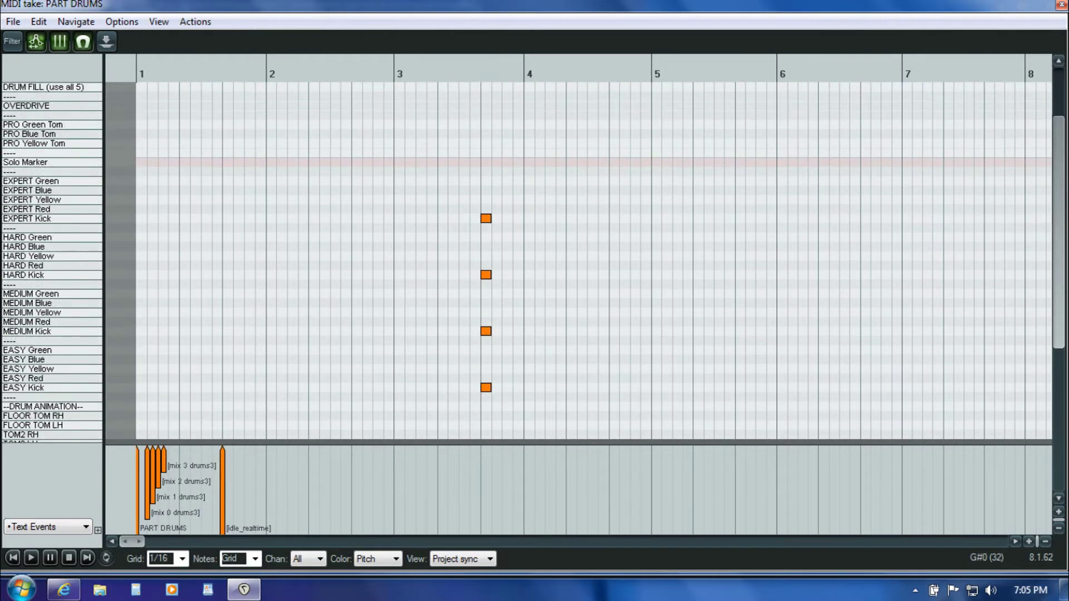
left_click(473, 234)
left_click(486, 218)
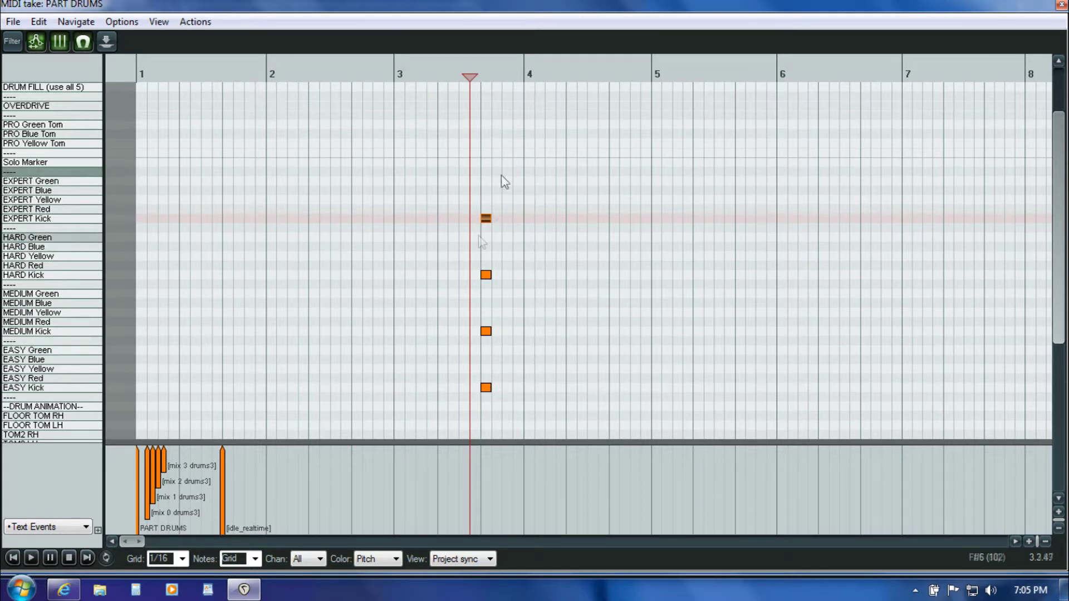
left_click(484, 239)
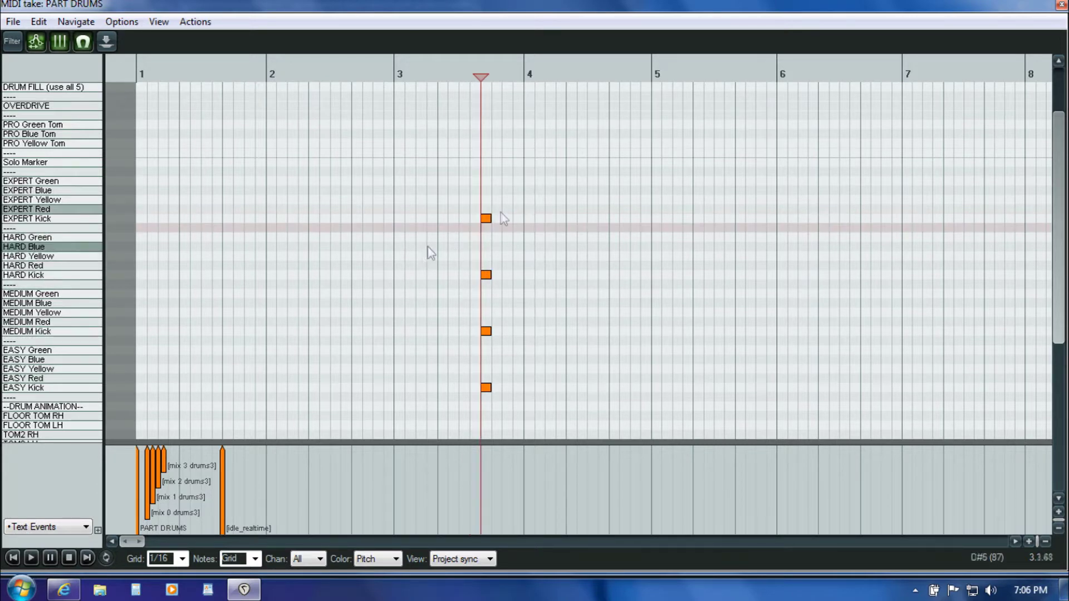
right_click(453, 203)
left_click(446, 199)
left_click_drag(445, 199, 528, 420)
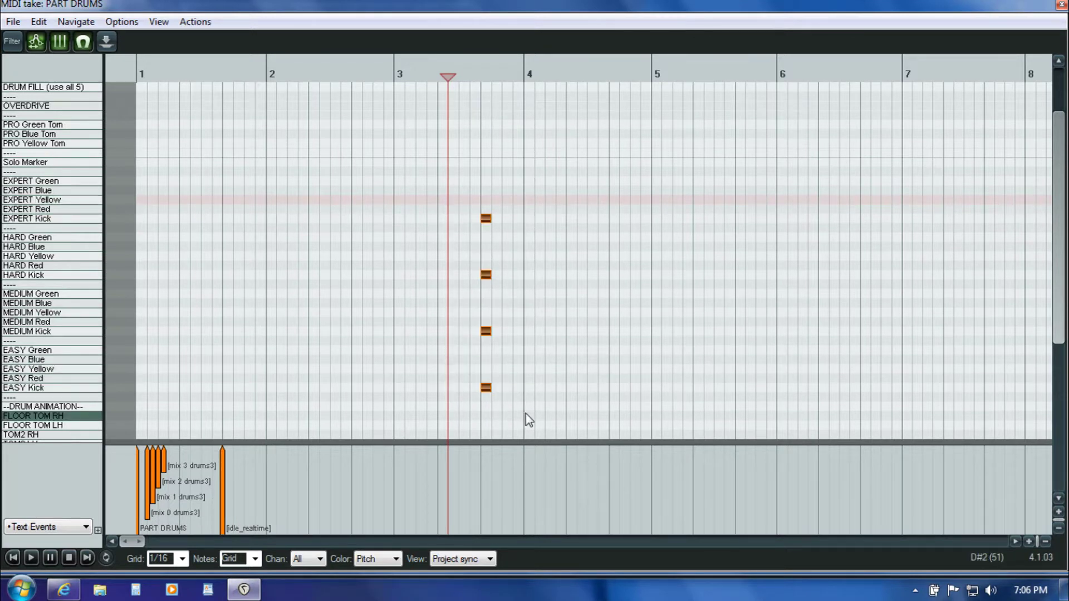
key("Delete")
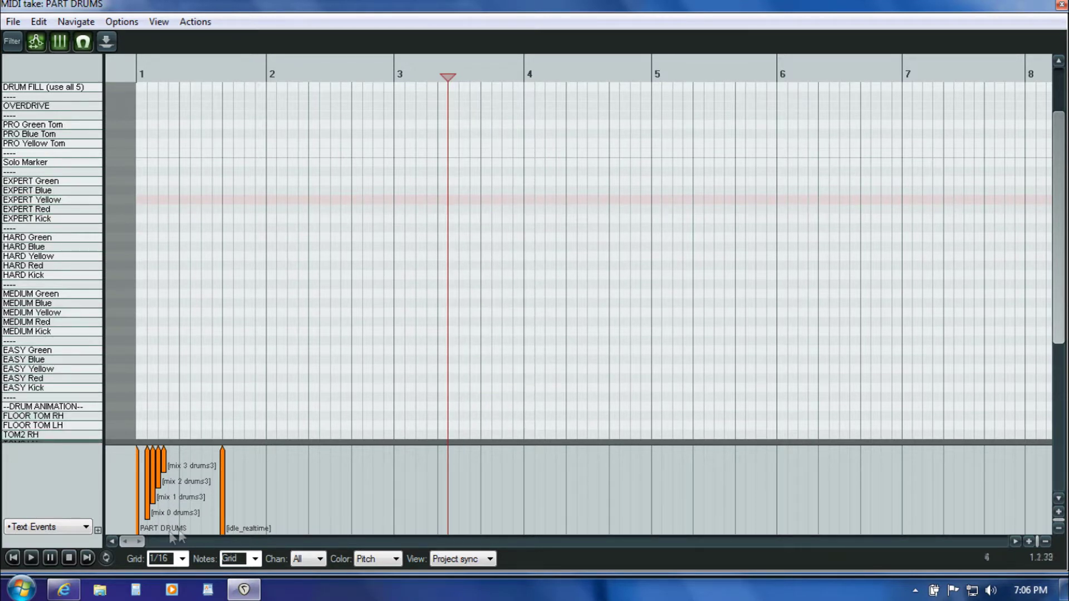
Play the take from measure 10 and position the edit cursor at the start of measure 11.
left_click_drag(127, 541, 153, 552)
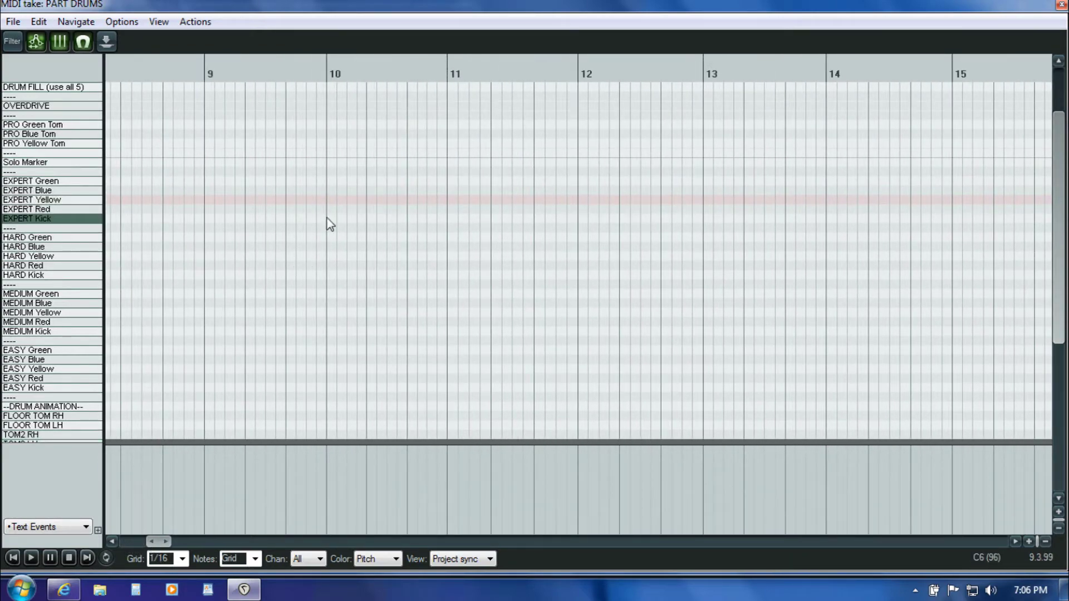
key("space")
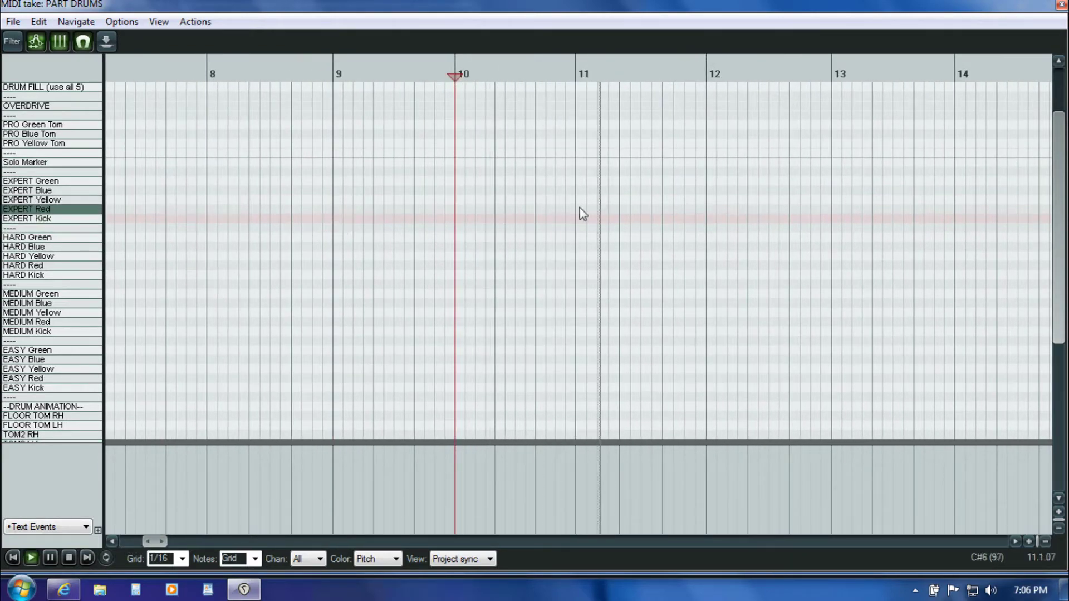
left_click(577, 176)
key("ctrl+space")
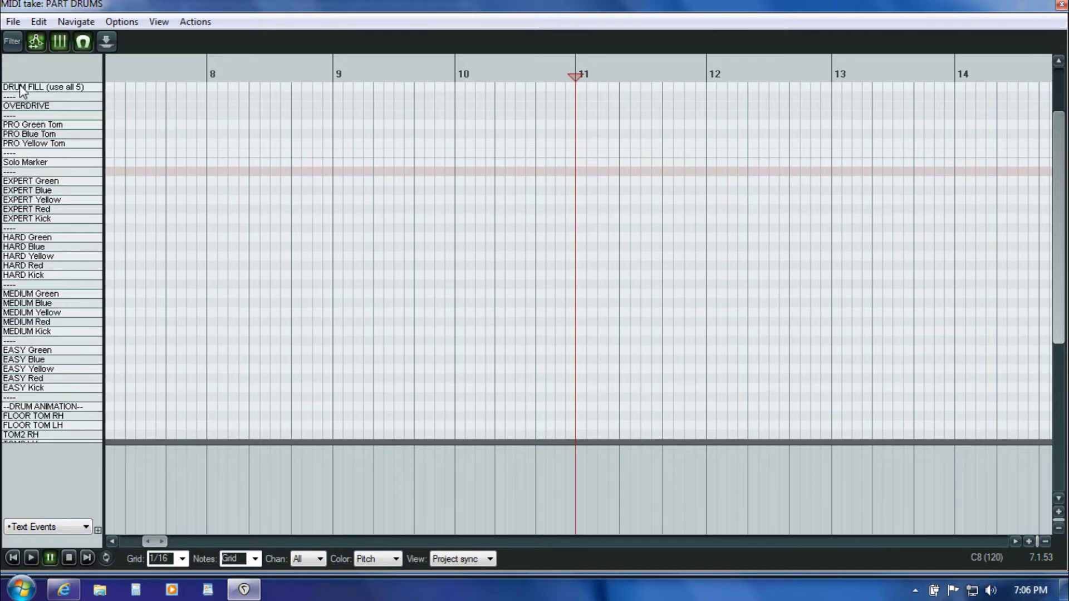
Add a 1/16 note in the EXPERT Kick lane at the start of measure 11.
scroll(1059, 167, "up", 2)
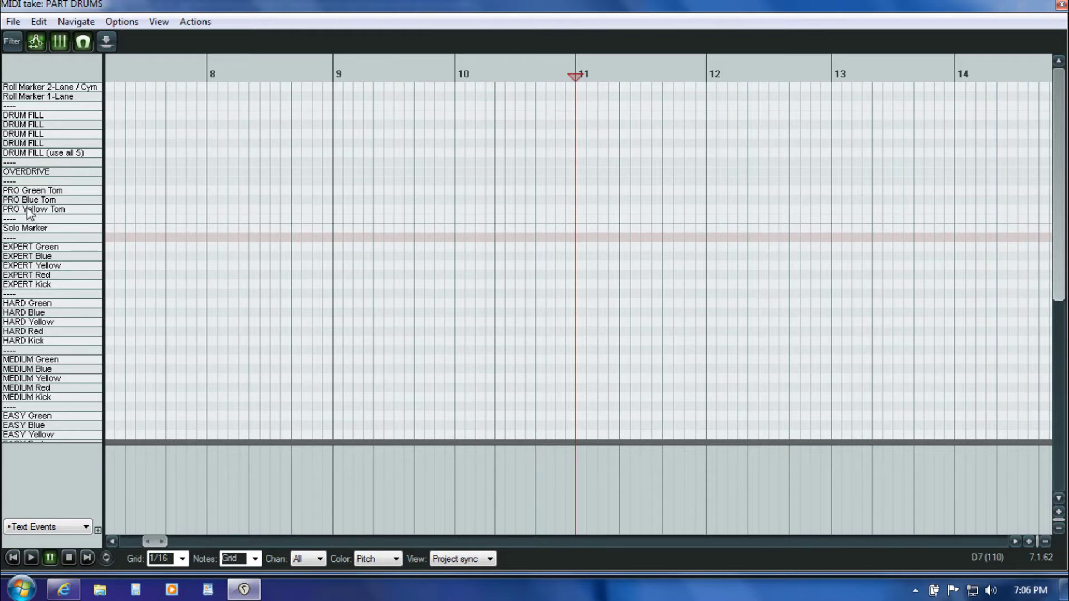
left_click(17, 227)
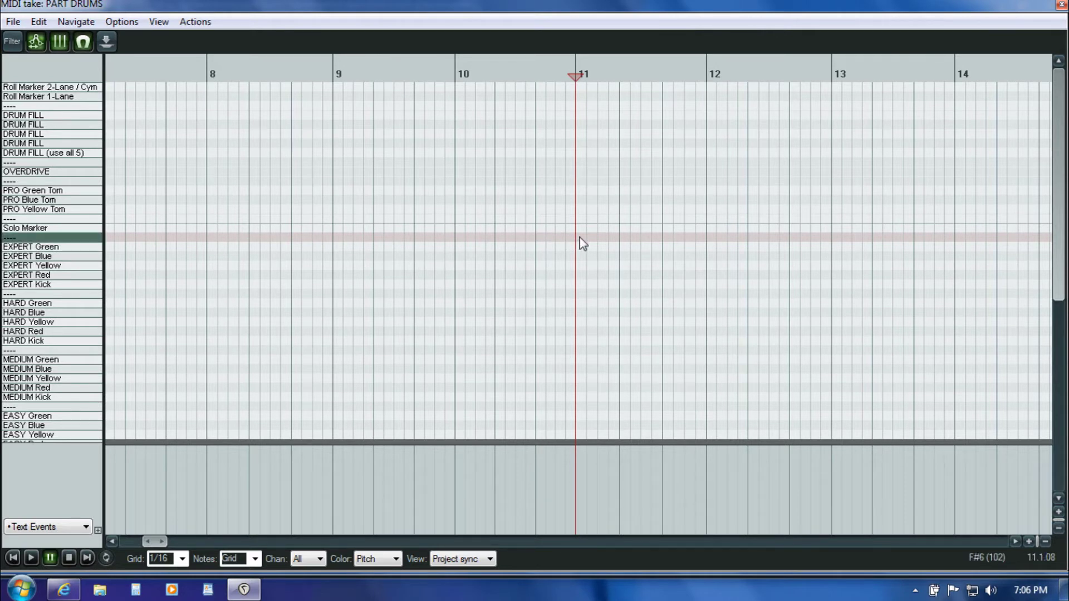
left_click(580, 284)
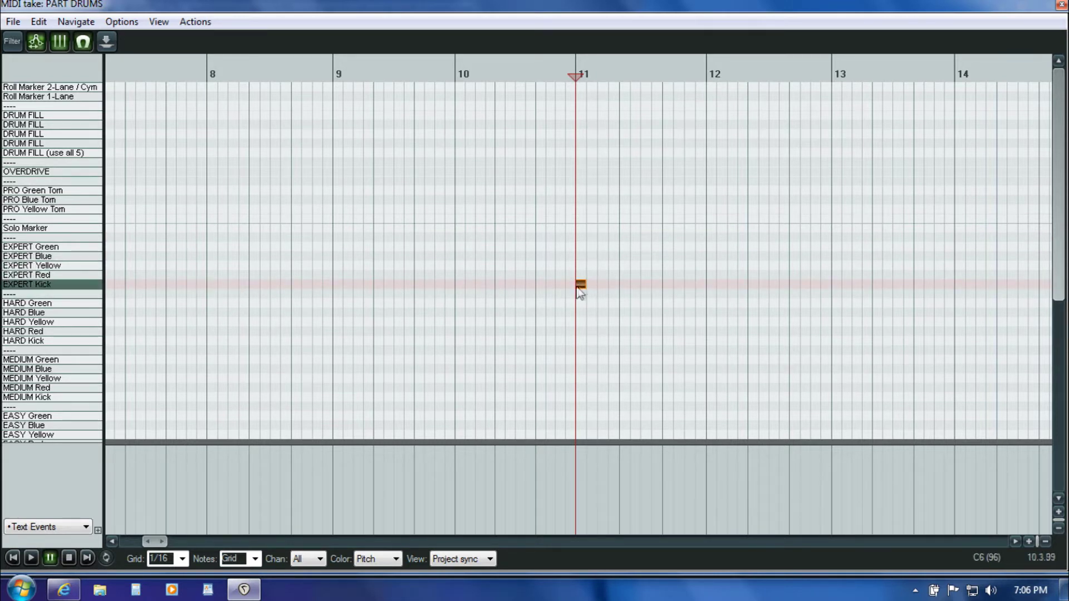
Enlarge the note grid and play back the passage leading into the new Expert kick note.
left_click(1028, 541)
left_click(1029, 541)
left_click(1029, 542)
left_click(1058, 512)
left_click(1059, 511)
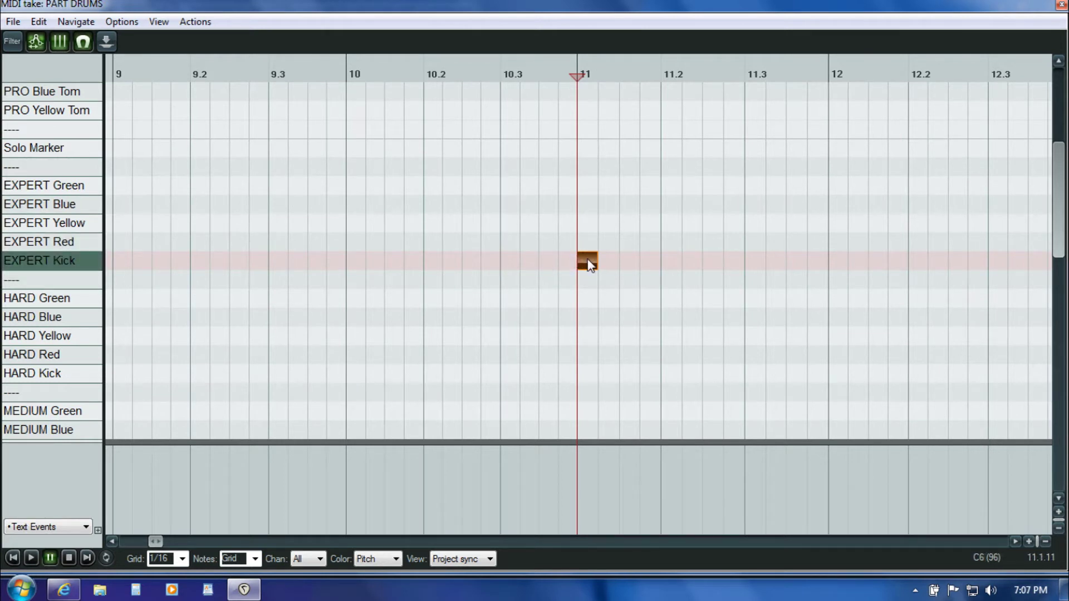
key("space")
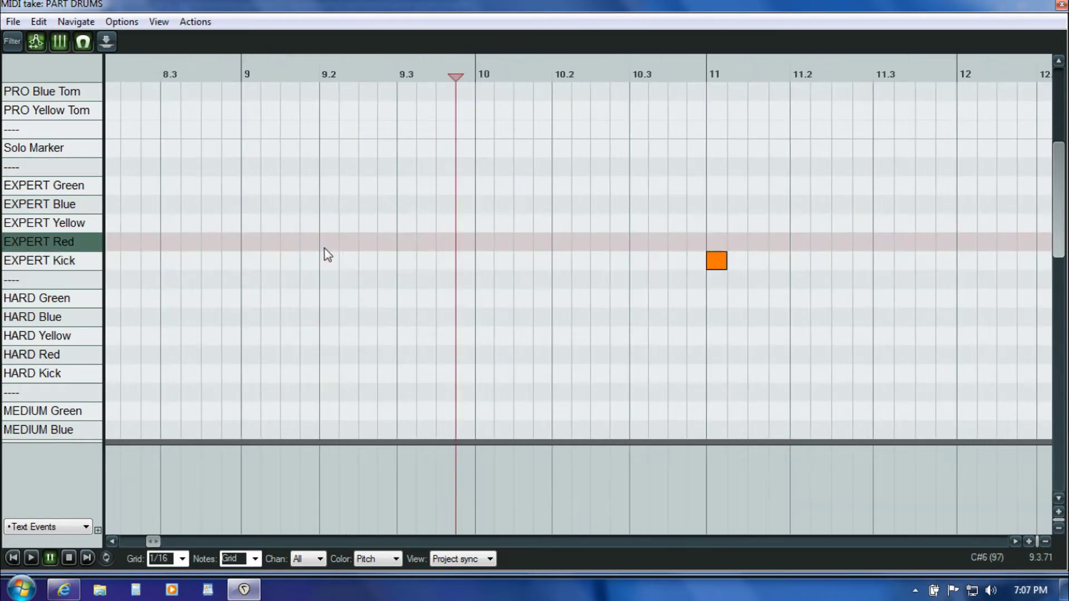
key("ctrl+space")
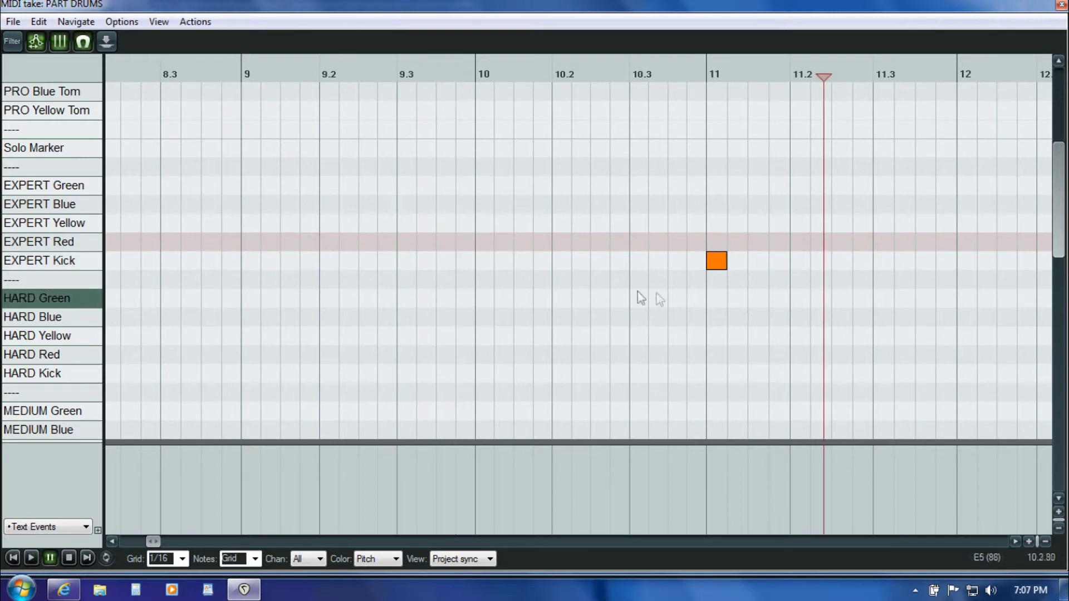
Play the take from the start of measure 11 and add a 1/16 EXPERT Kick note at 11.3.
left_click(1016, 541)
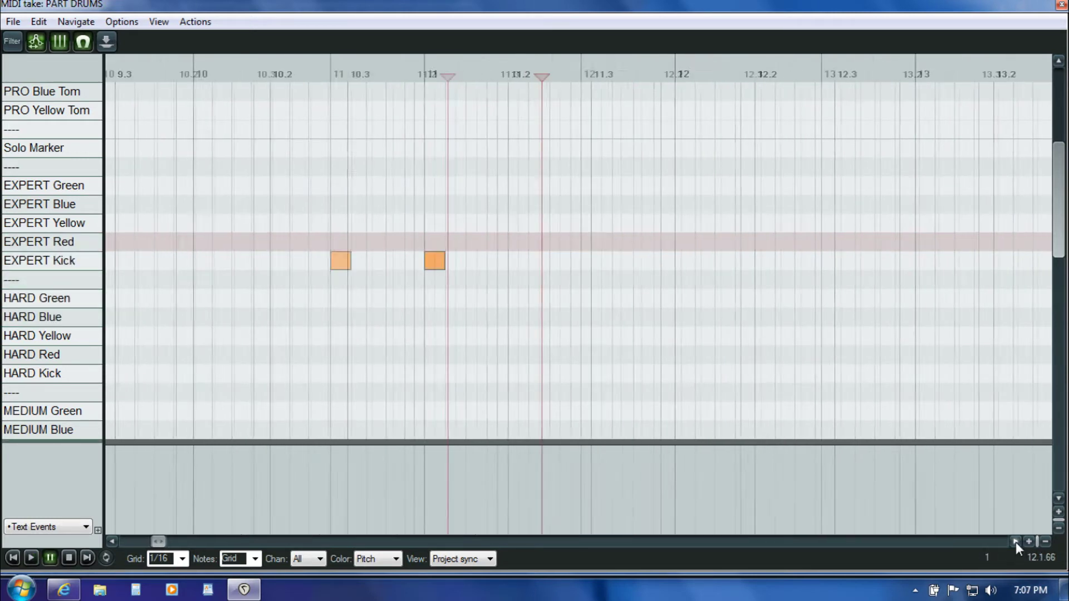
left_click(341, 305)
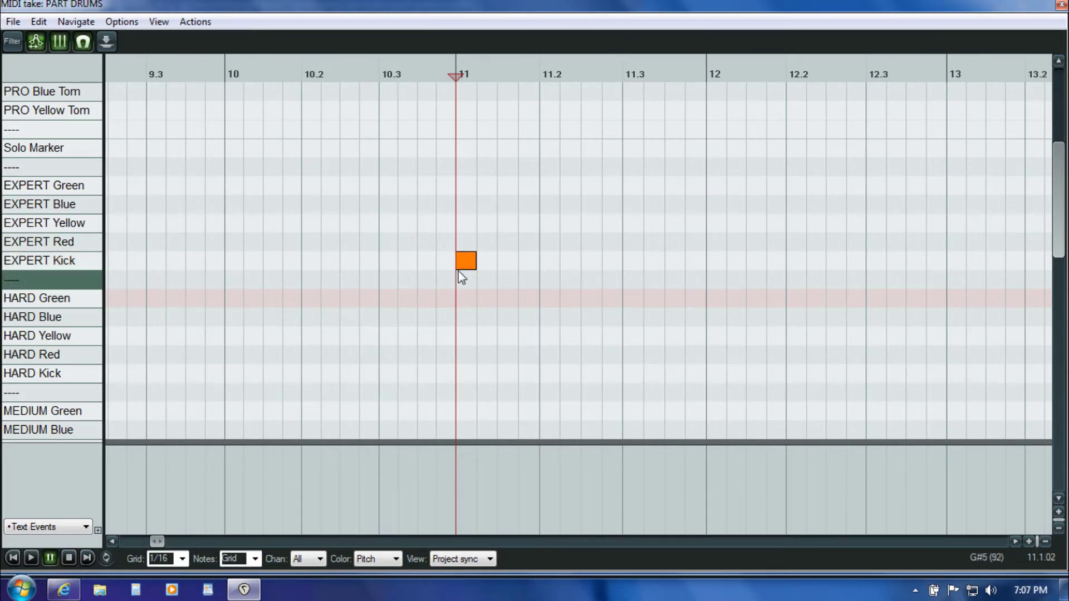
key("space")
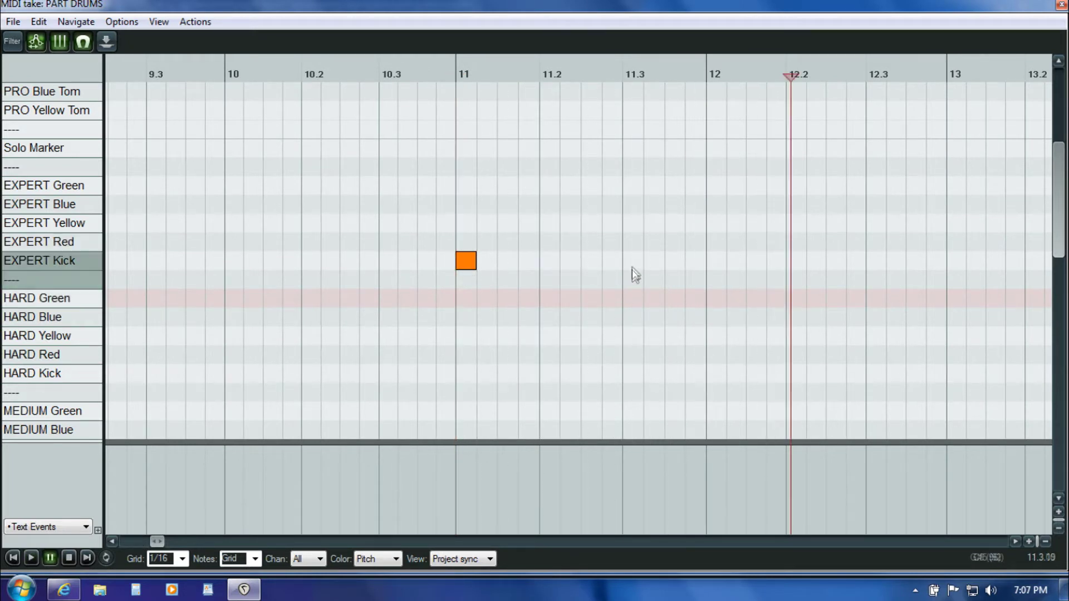
left_click(632, 261)
key("ctrl+space")
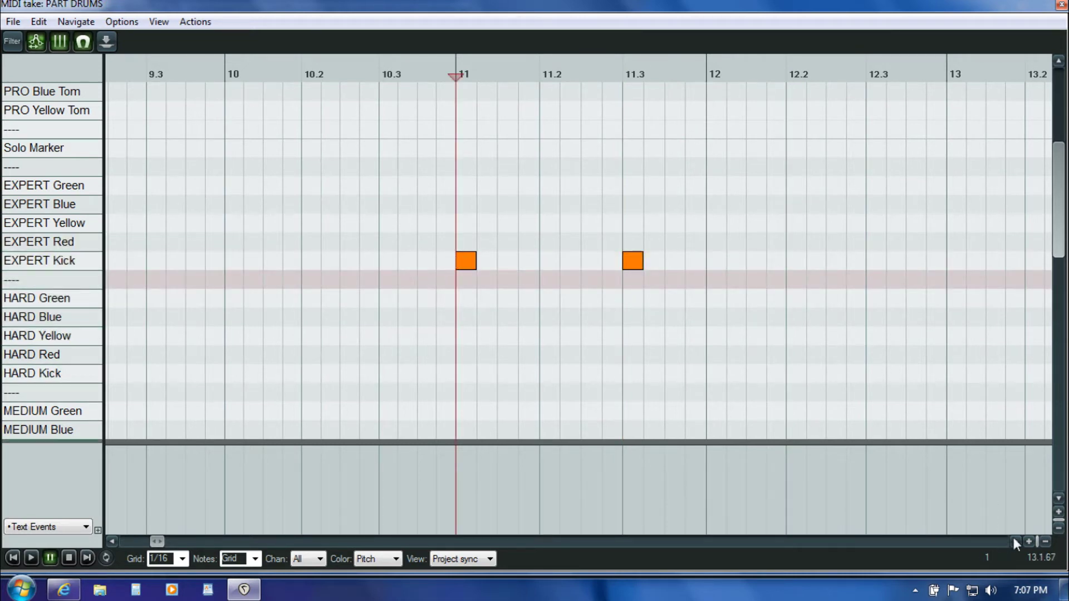
Play on from measure 11 and add EXPERT Kick notes at the start of measure 13 and halfway through beat 13.3.
key("space")
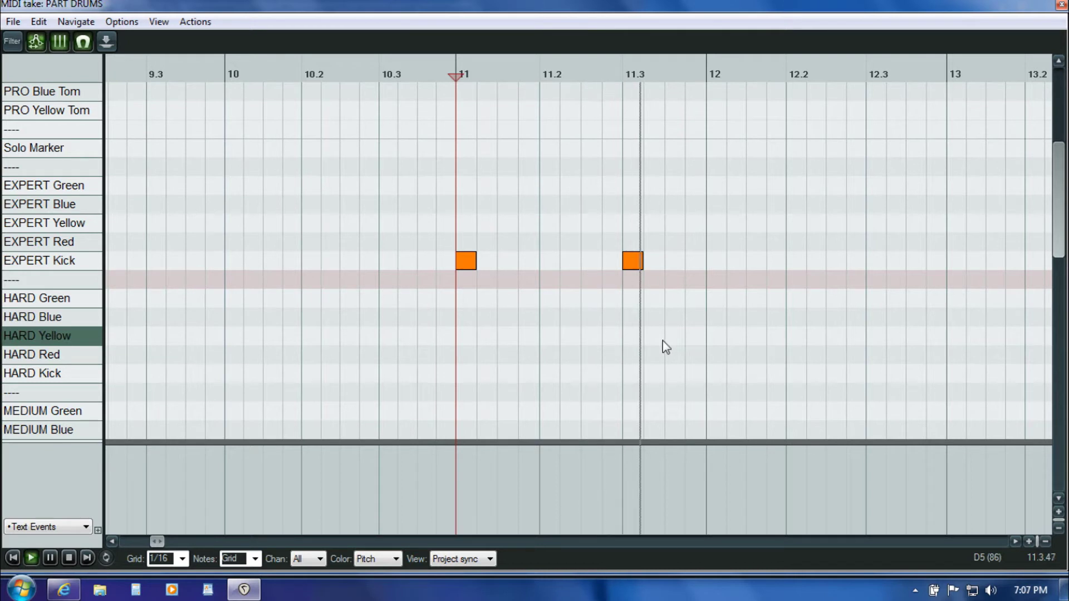
key("ctrl+space")
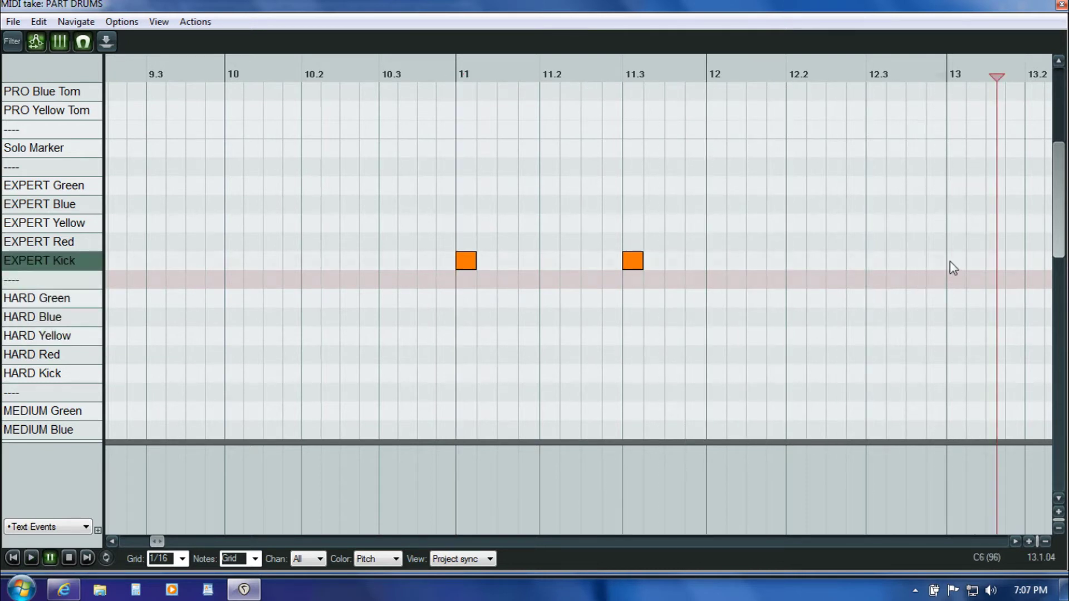
left_click(949, 262)
key("space")
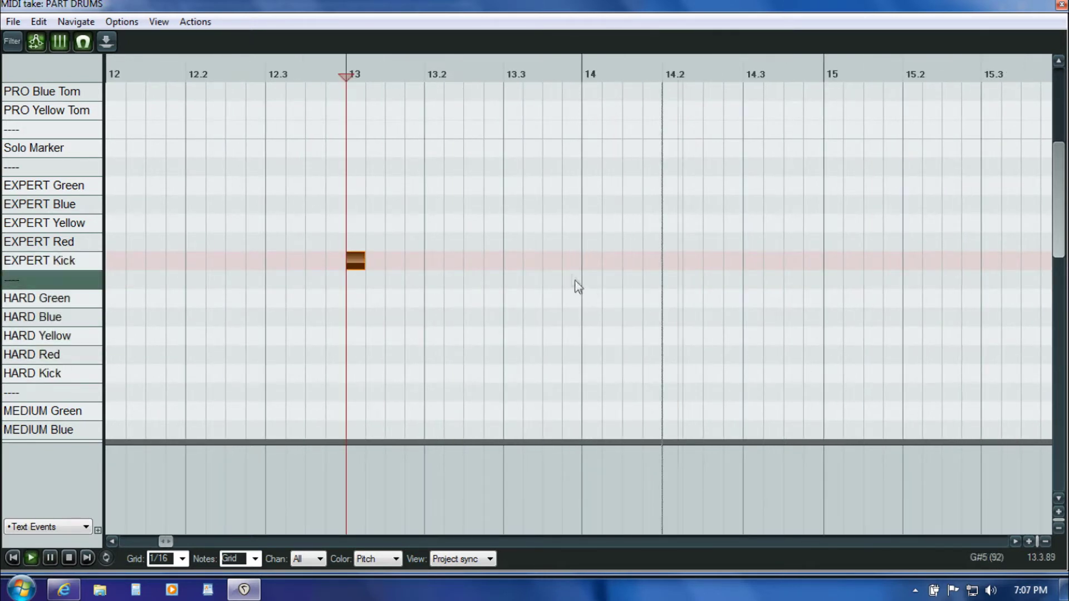
key("ctrl+space")
left_click(551, 260)
Replay from measure 13 and add EXPERT Kick notes at the start of measure 15 and halfway through beat 15.3.
left_click(429, 270)
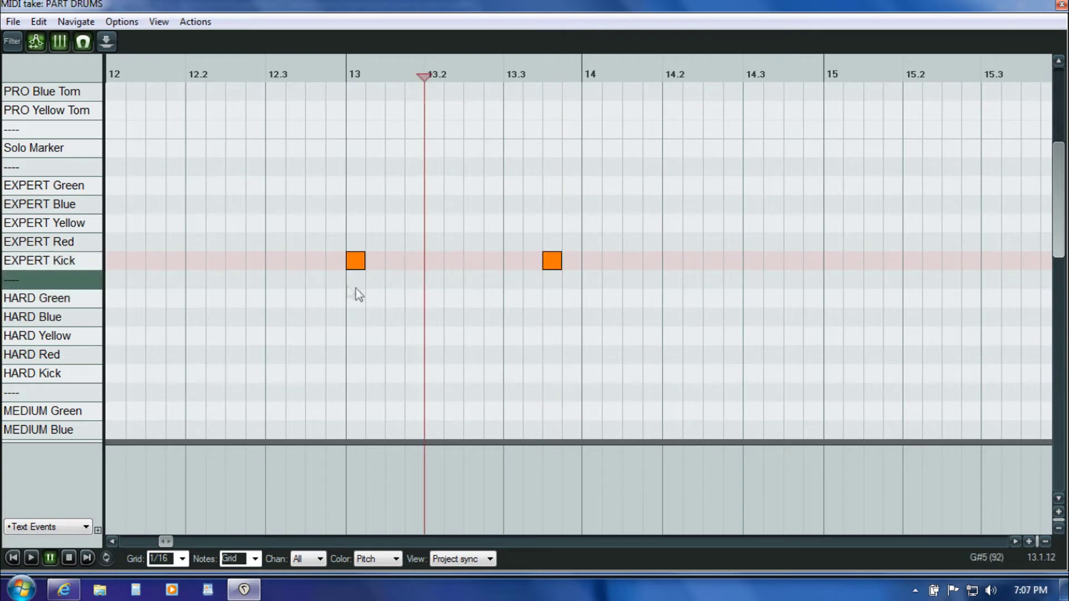
left_click(356, 288)
key("space")
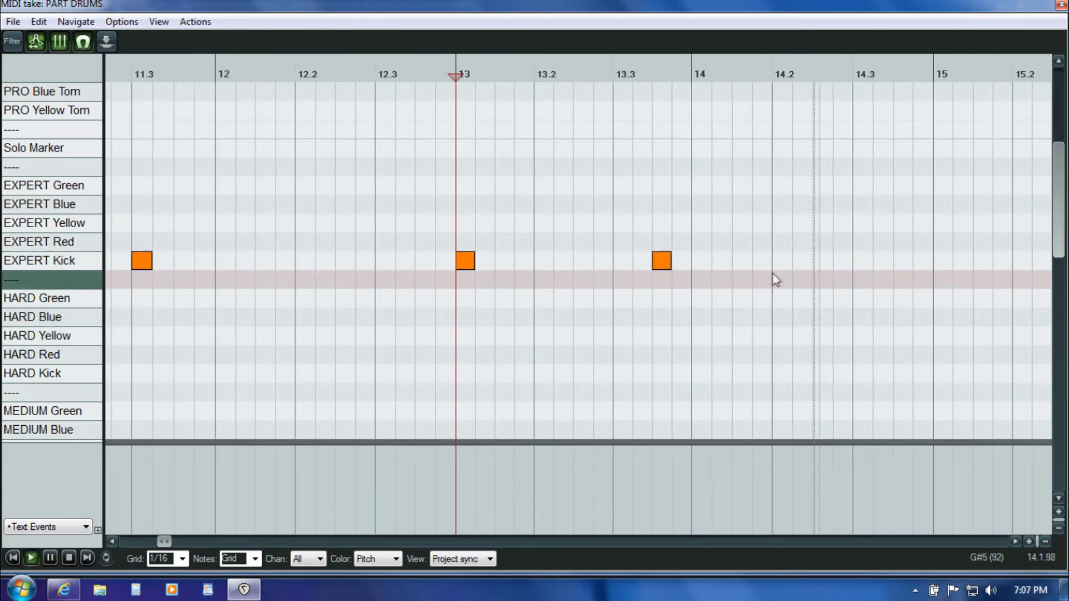
left_click(943, 261)
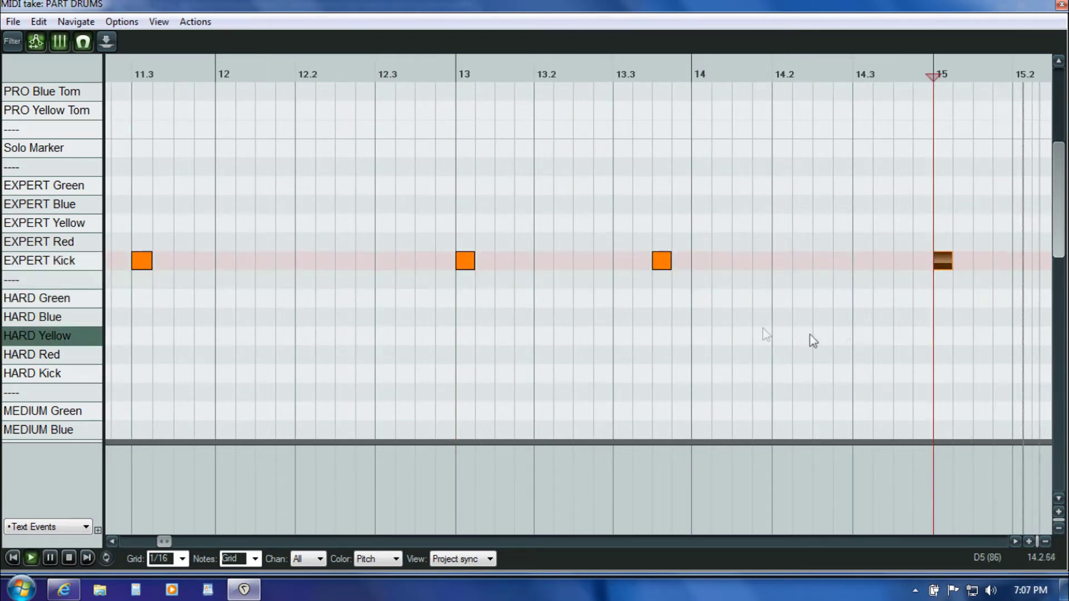
key("ctrl+space")
left_click(542, 266)
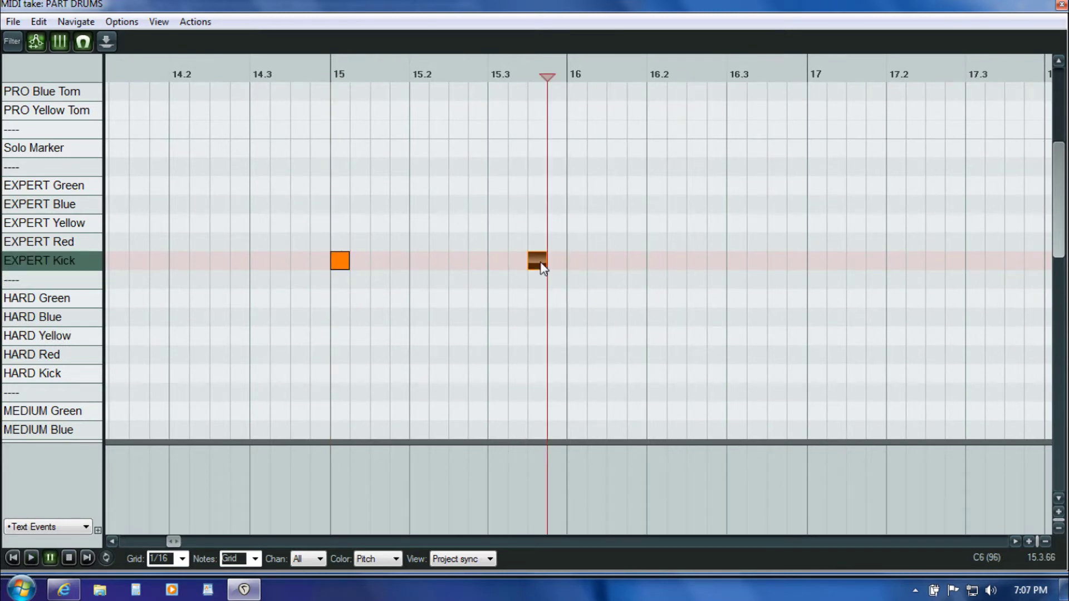
Return the edit cursor to the start of measure 11, close the MIDI editor and solo the Snare Stem track.
left_click_drag(173, 543, 157, 542)
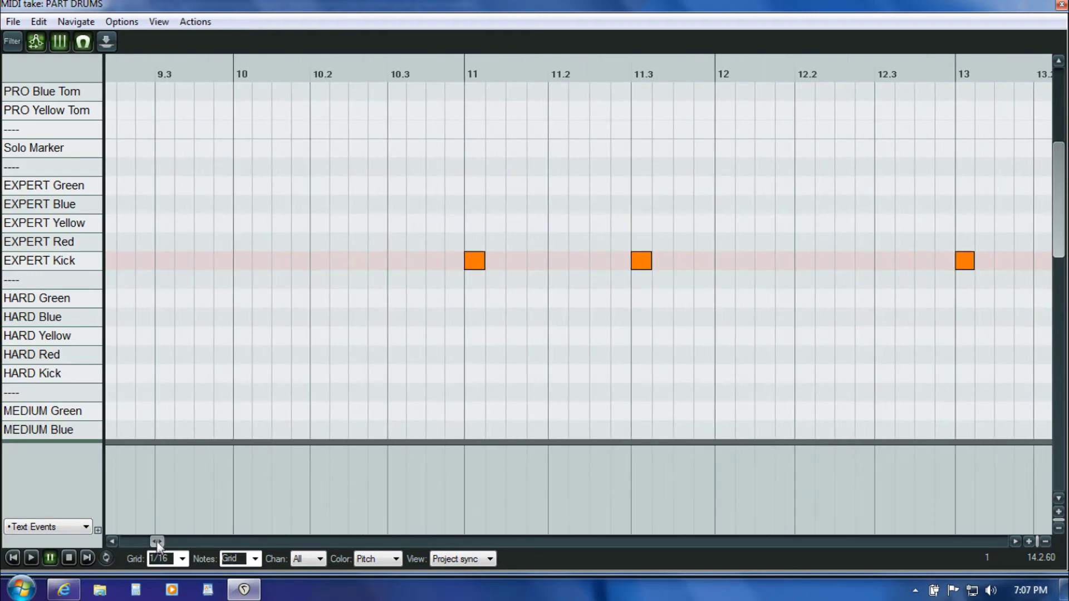
left_click(460, 195)
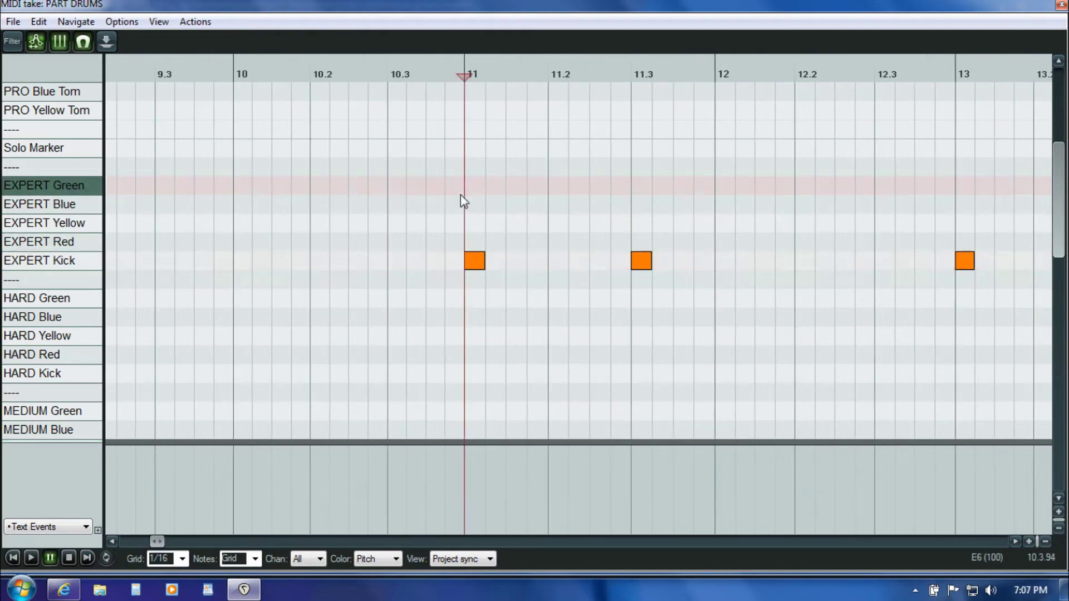
left_click(1060, 5)
left_click(351, 240)
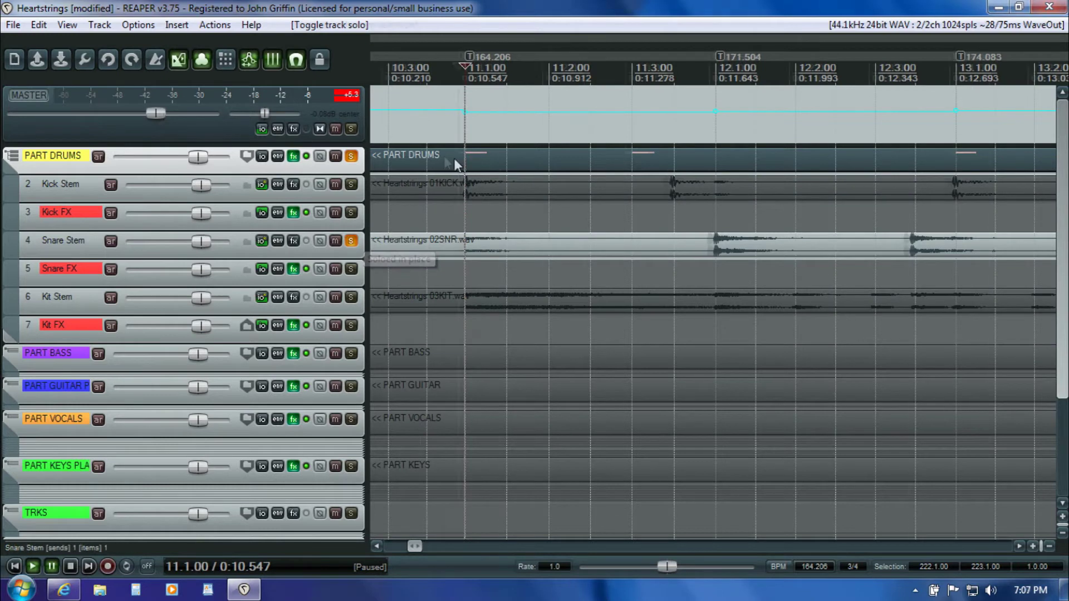
Reopen the PART DRUMS take, listen from measure 11 and add an EXPERT Red note at the start of measure 12.
double_click(443, 156)
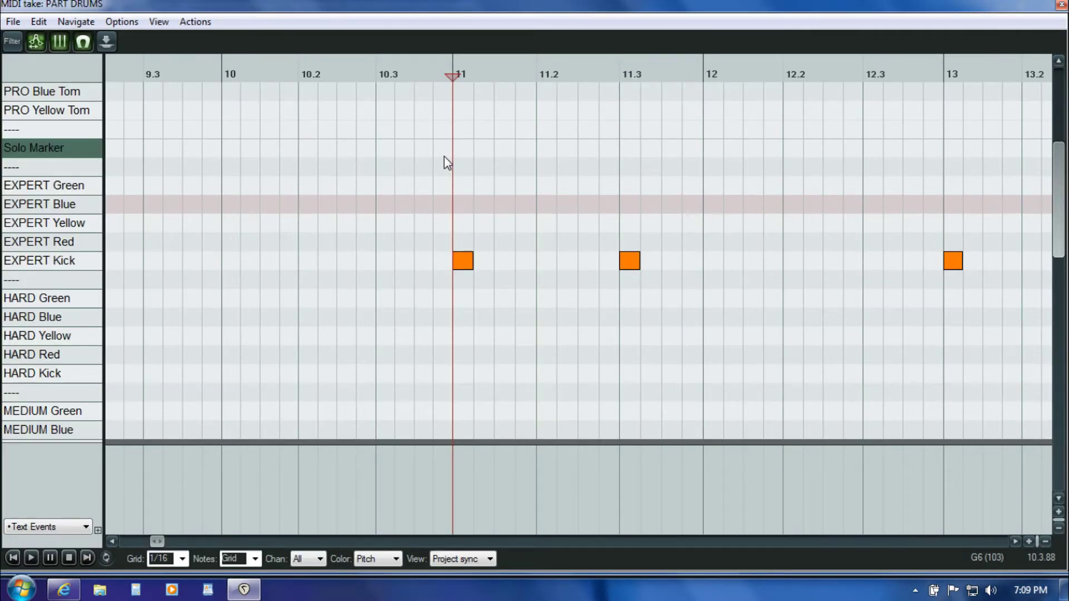
key("space")
key("ctrl+space")
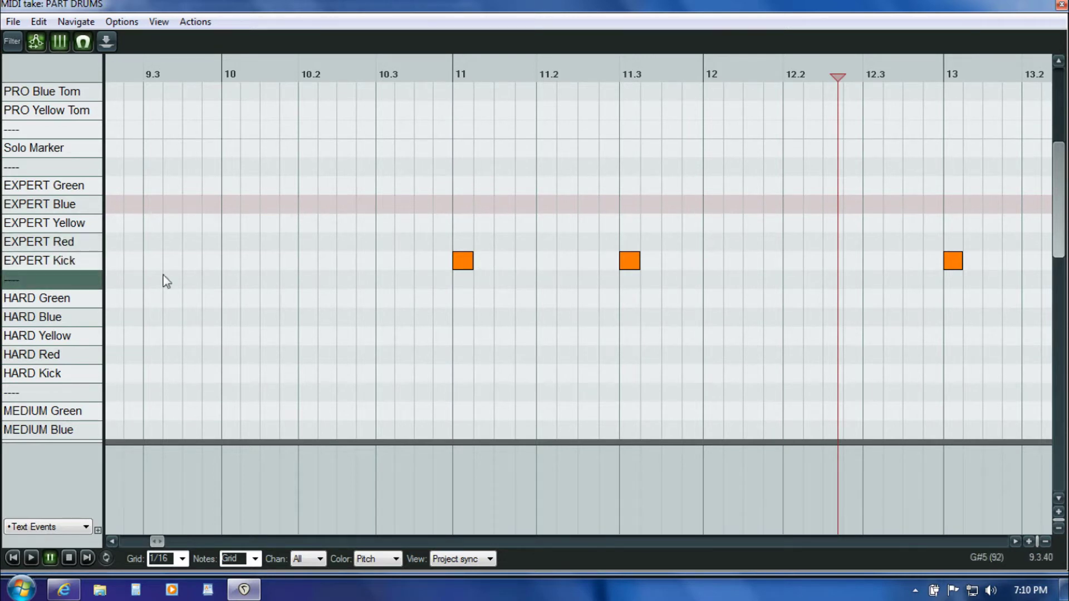
left_click(62, 244)
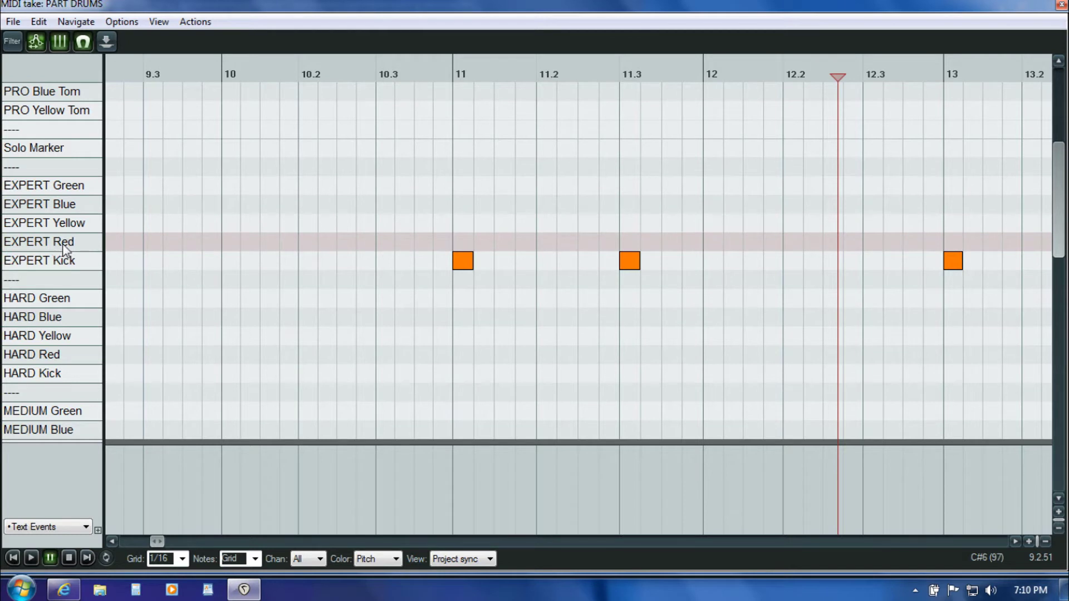
left_click(25, 244)
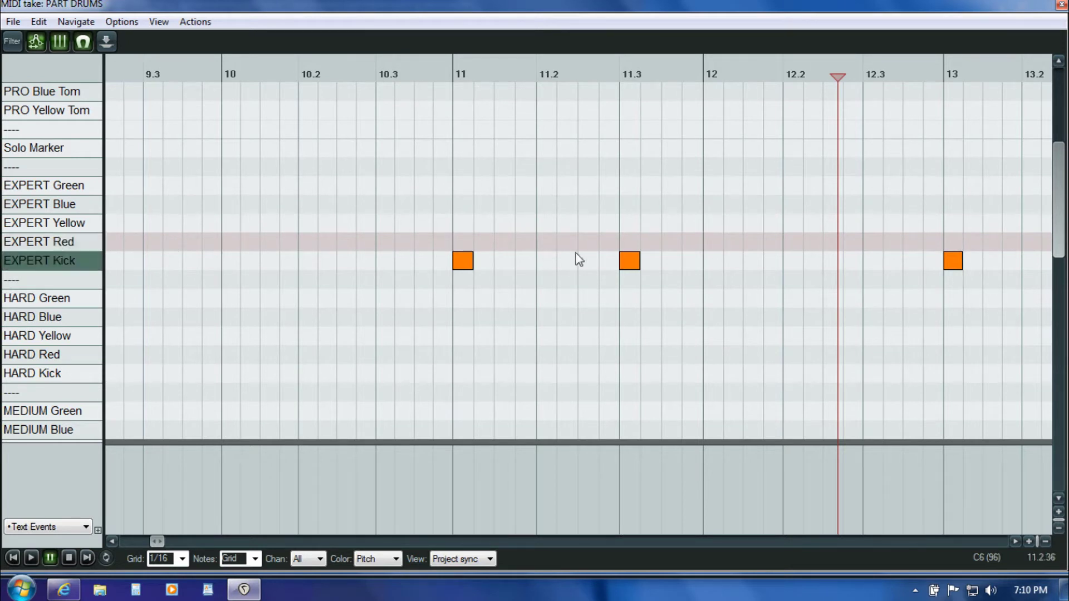
left_click(714, 242)
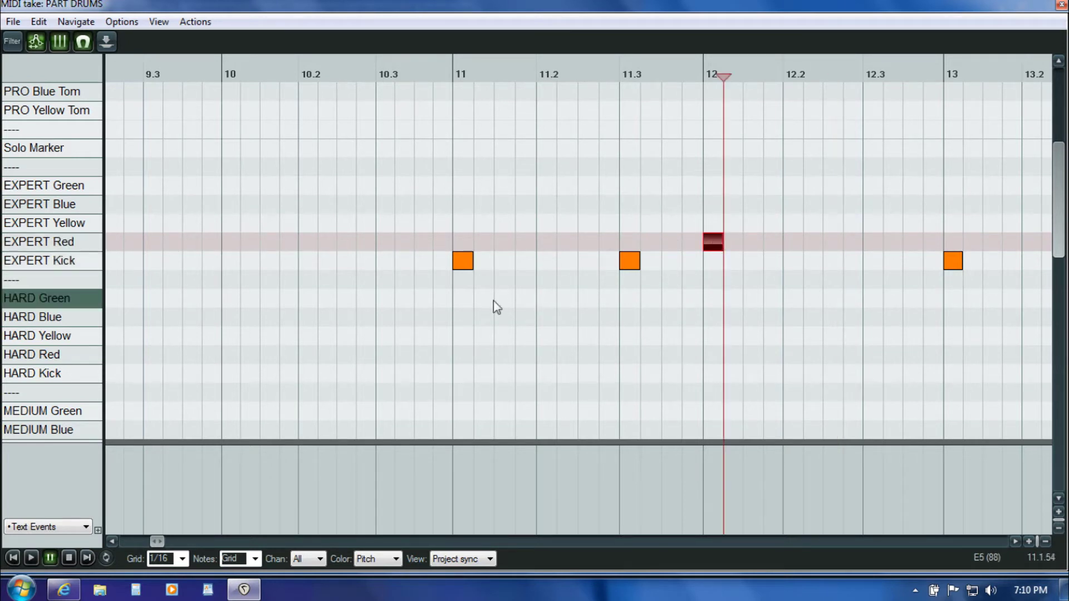
Replay the snare passage from measure 11 and add an EXPERT Red note halfway through beat 12.3.
left_click(454, 299)
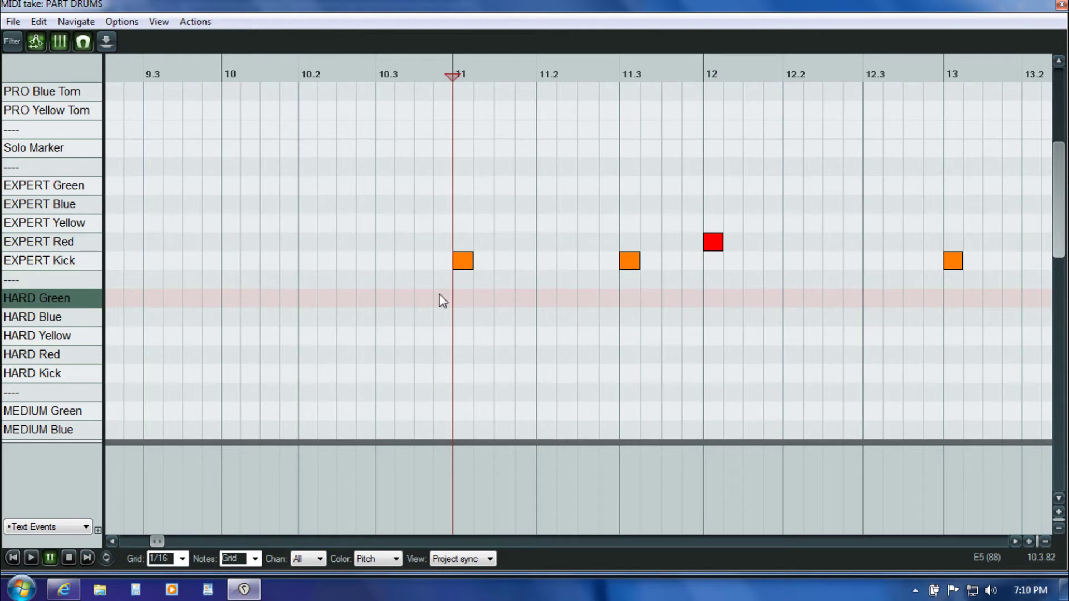
left_click(461, 262)
left_click(630, 264)
left_click(712, 243)
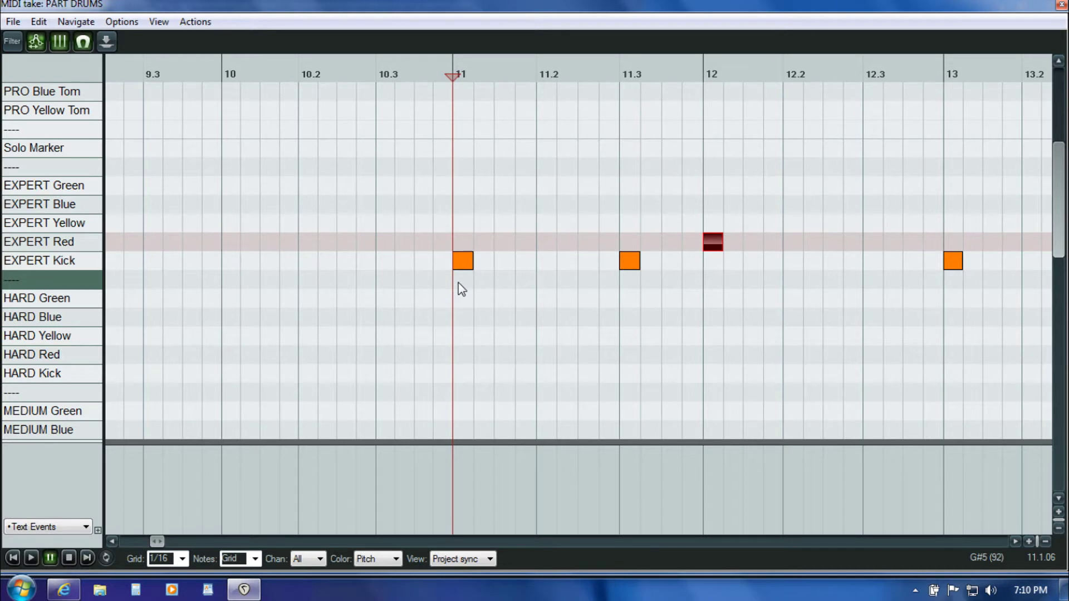
key("space")
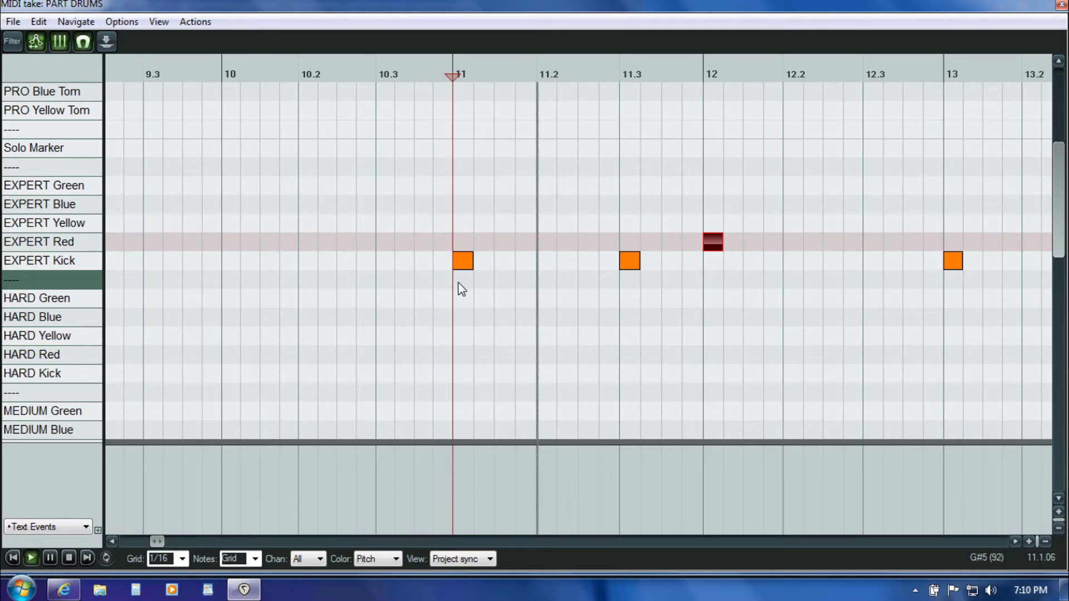
key("ctrl+space")
left_click(903, 243)
left_click(912, 242)
Continue playback past measure 12 and add EXPERT Red notes at the start of measure 14 and halfway through beat 14.3.
key("space")
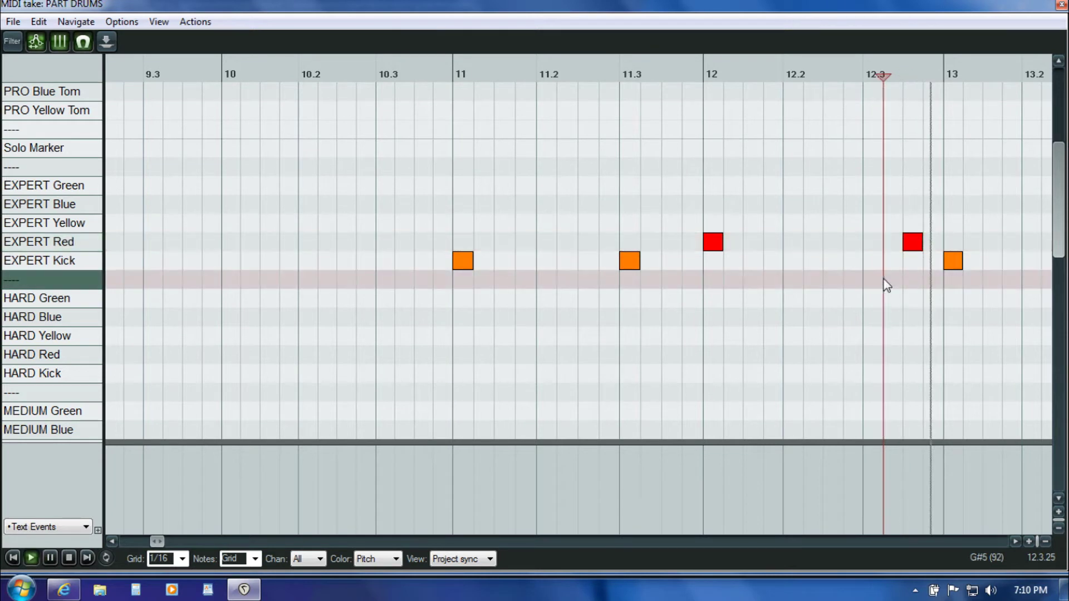
left_click(580, 243)
left_click(477, 310)
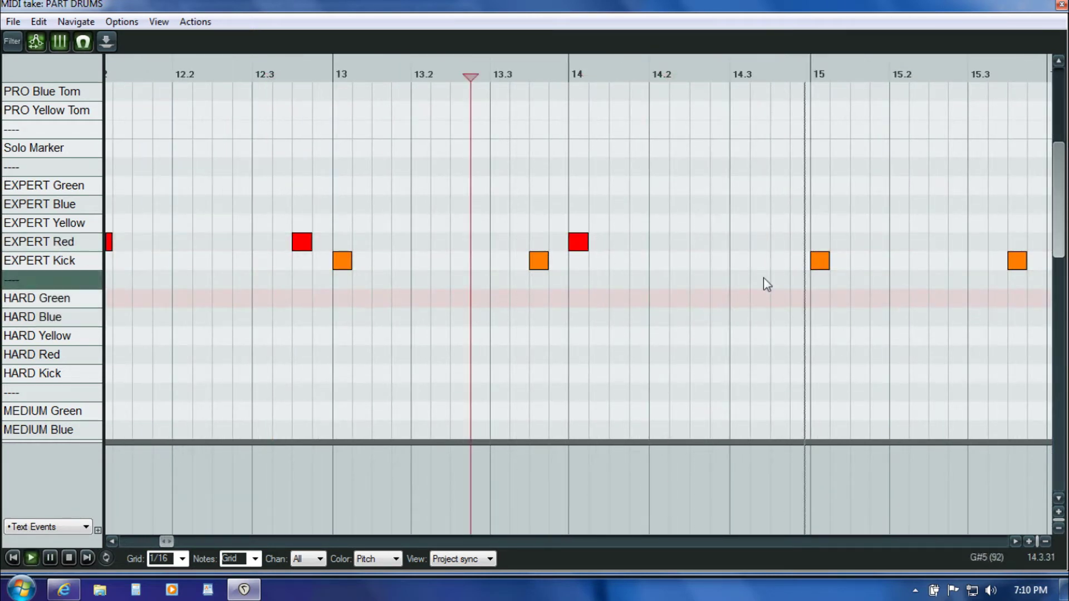
key("ctrl+space")
left_click(774, 241)
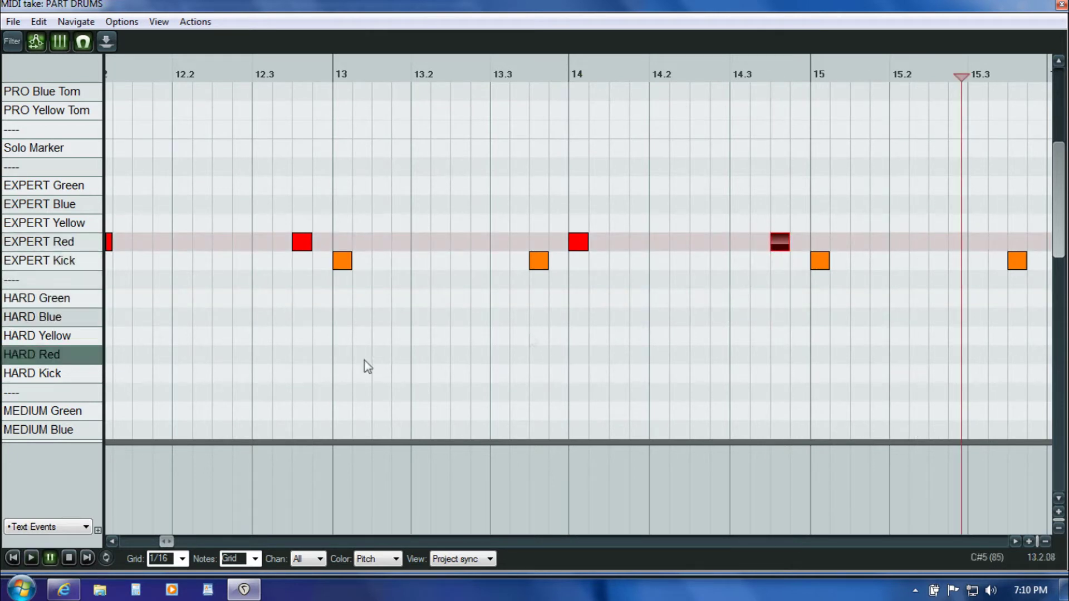
Add an EXPERT Red note at the start of measure 16 and play the take onward from there.
key("space")
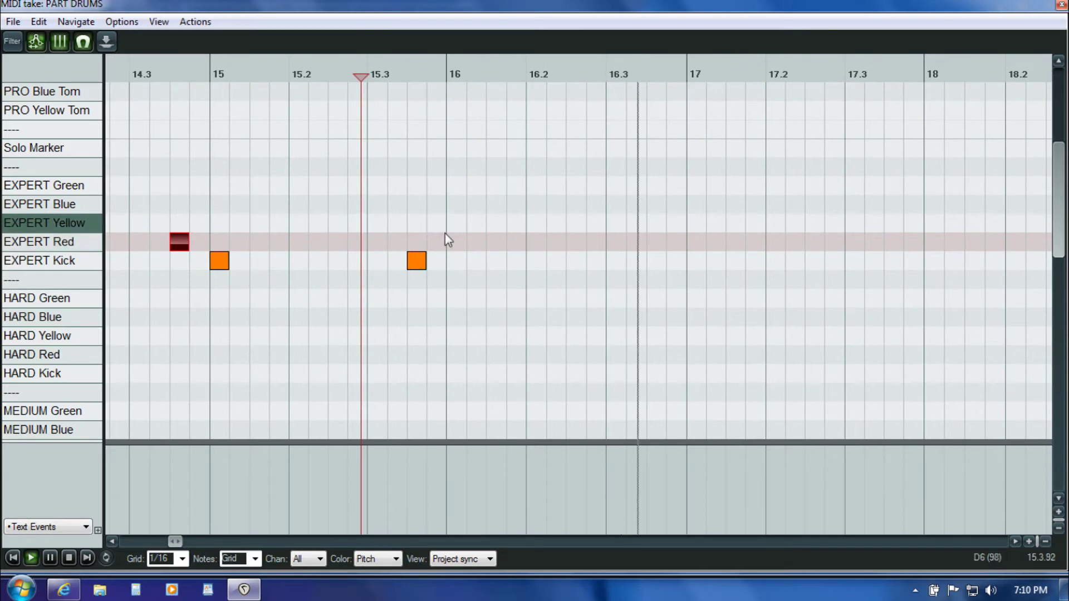
left_click(455, 243)
key("ctrl+space")
key("space")
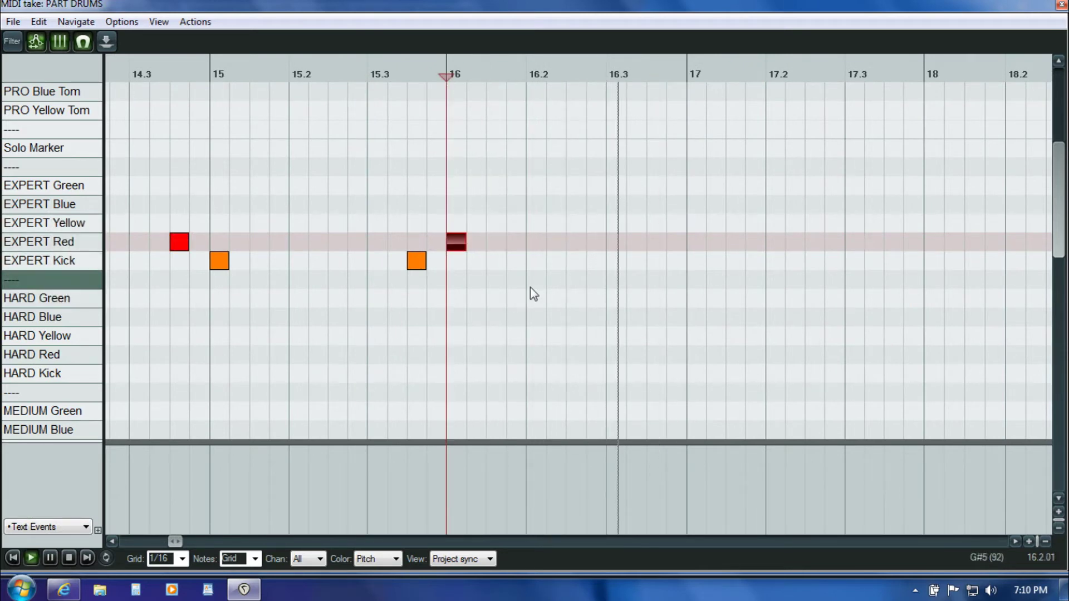
key("ctrl+space")
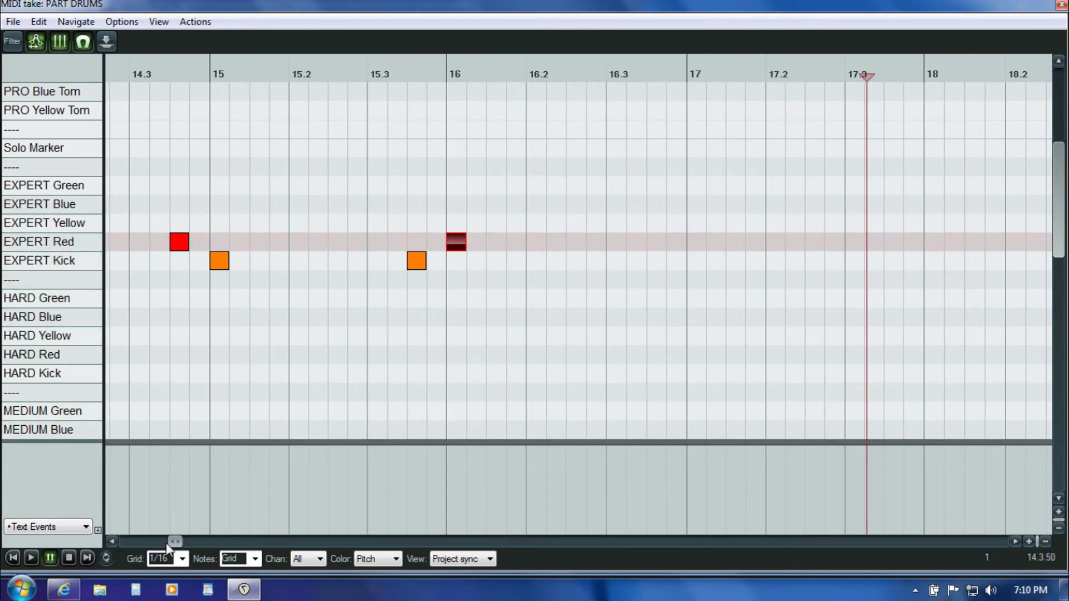
Play back the charted kick and snare notes from measure 11 and return the edit cursor to its start.
left_click_drag(177, 545, 160, 541)
left_click(249, 305)
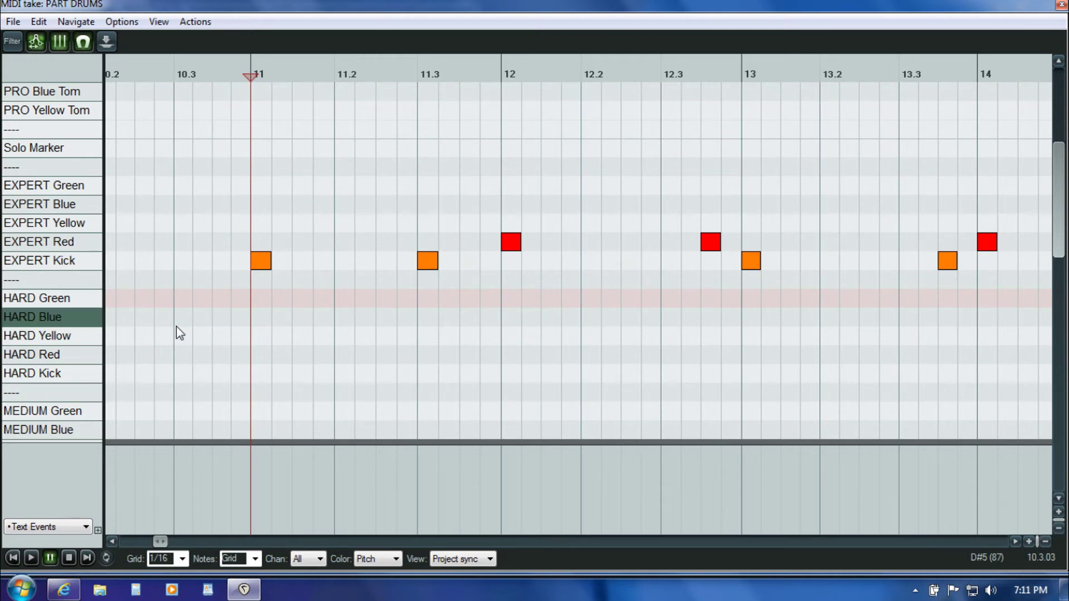
key("space")
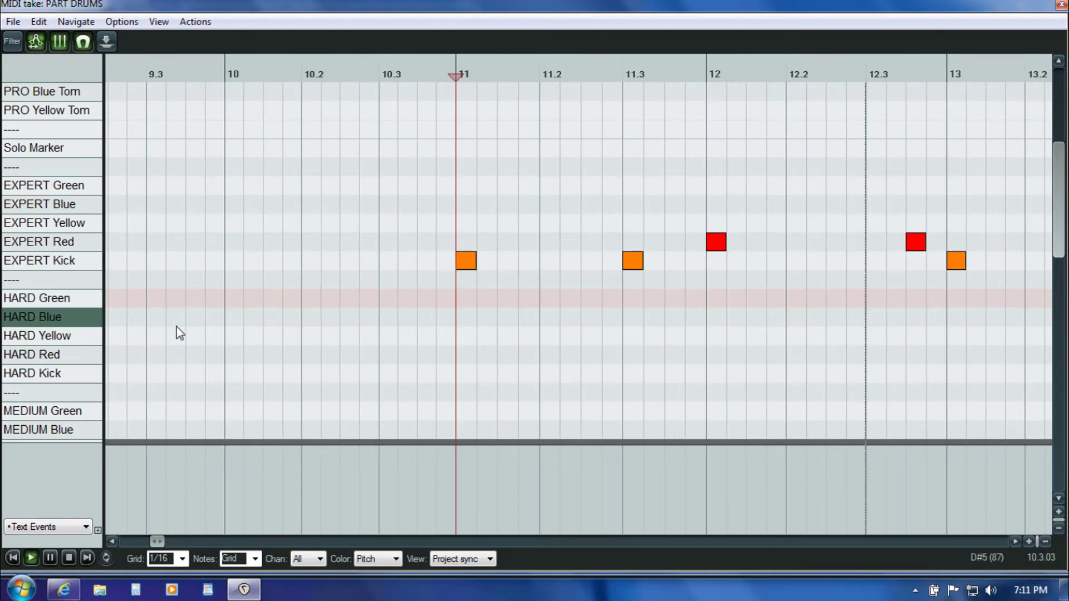
key("ctrl+space")
left_click_drag(166, 542, 159, 540)
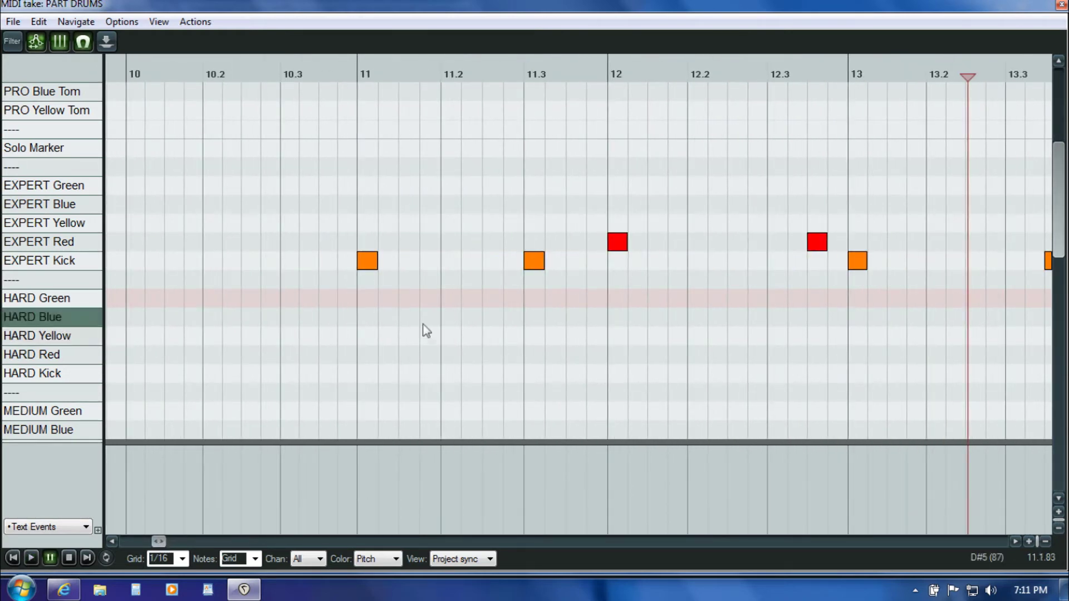
left_click(355, 303)
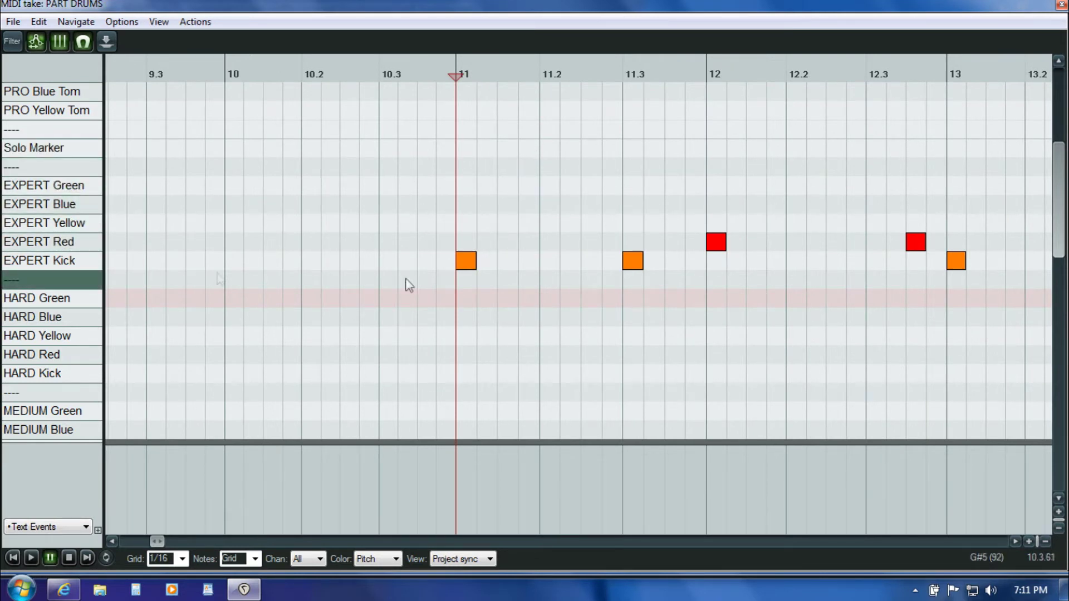
Close the MIDI editor and enable the ReaSynth plug-in in the PART DRUMS track's FX chain.
left_click(1060, 7)
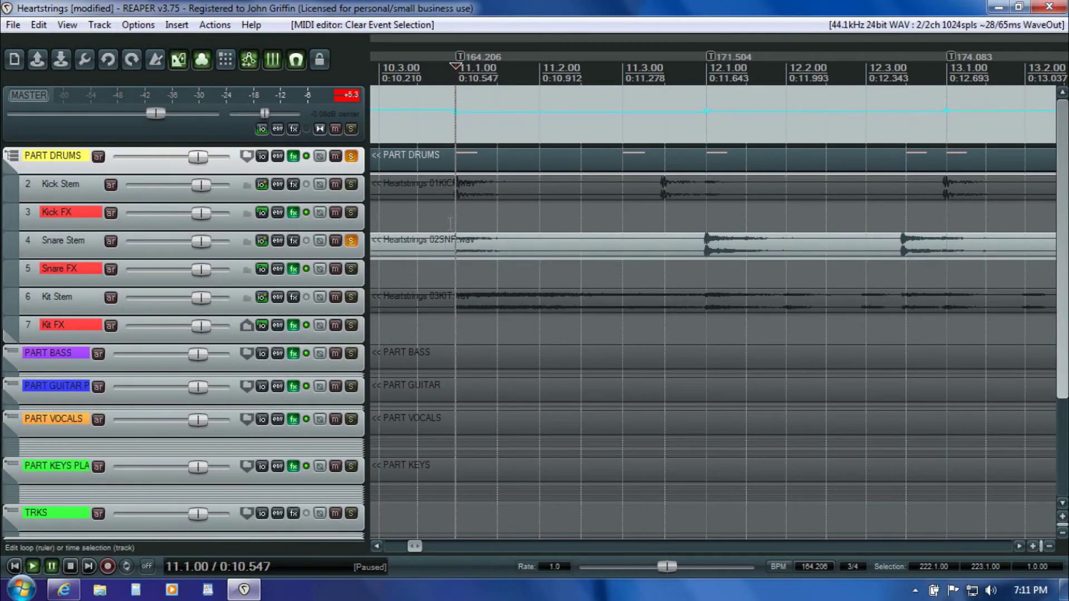
left_click(292, 156)
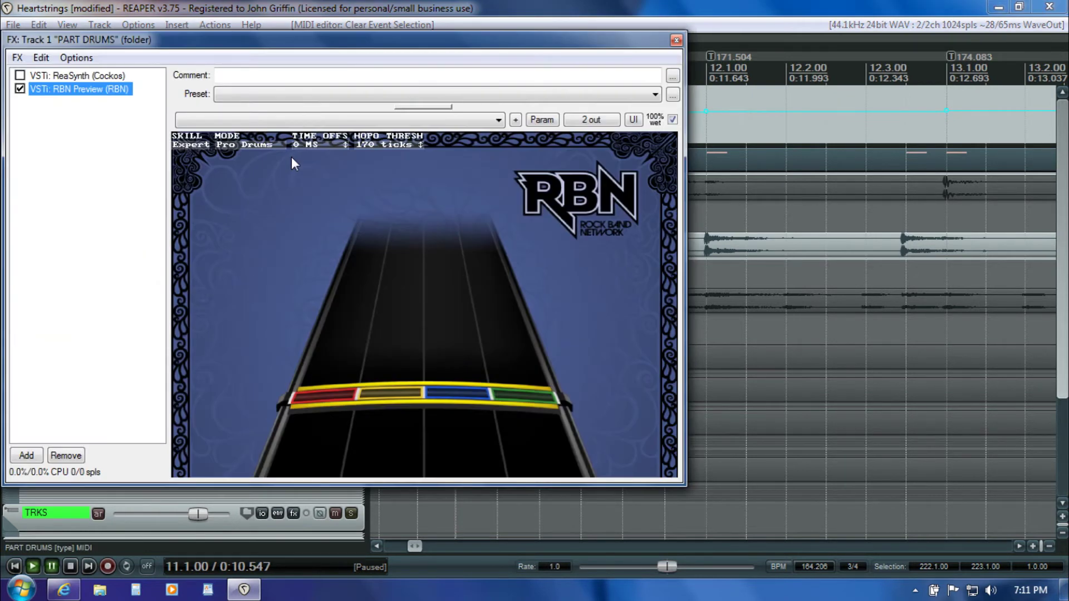
left_click(60, 75)
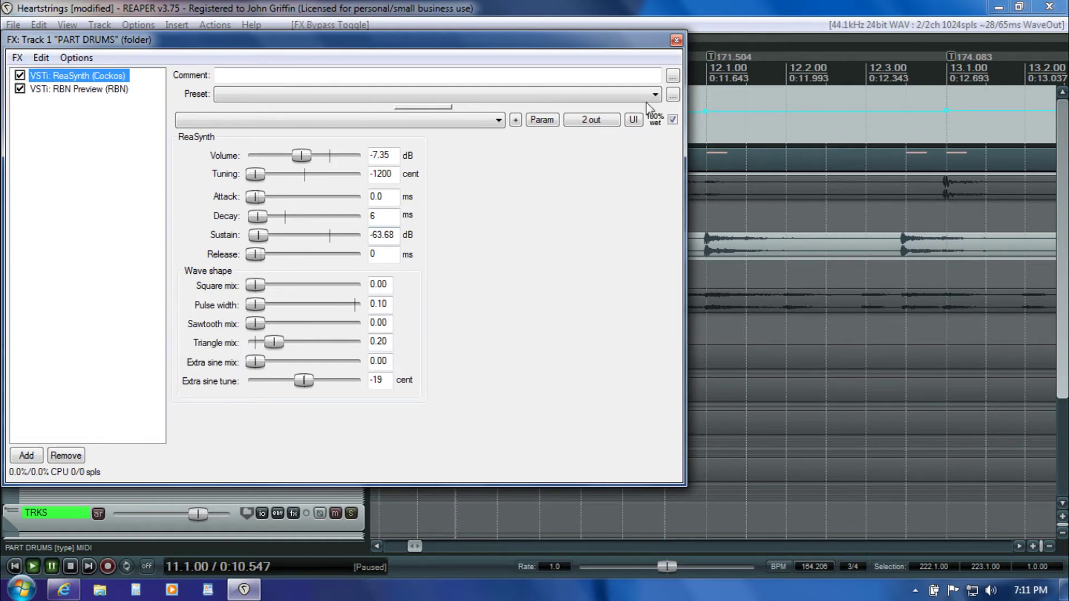
Close the FX chain, reopen the PART DRUMS take and play it from before measure 11 to check the charted notes.
left_click(675, 40)
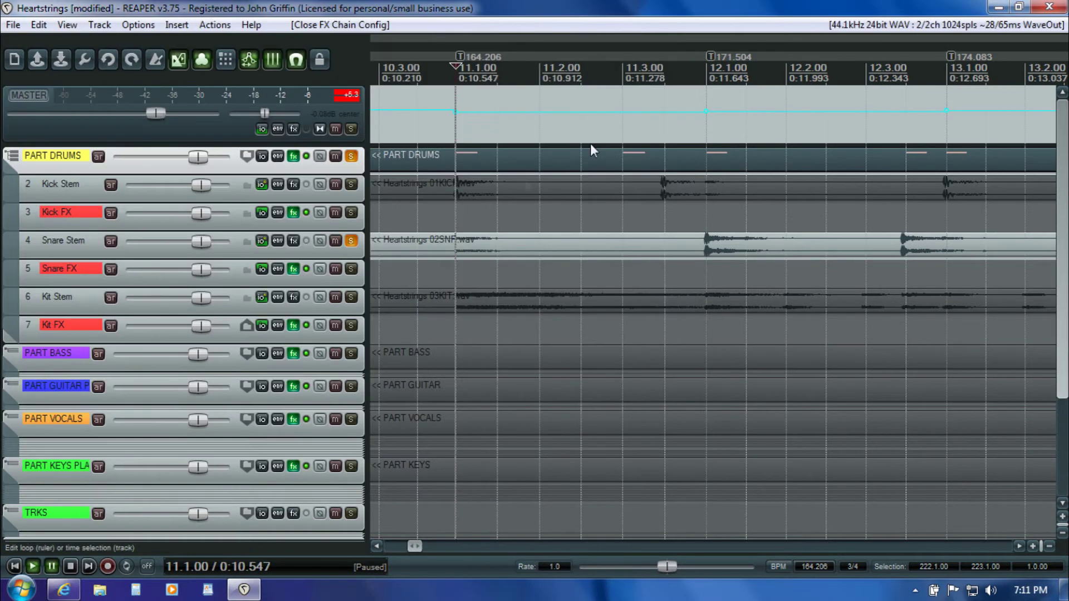
left_click(406, 162)
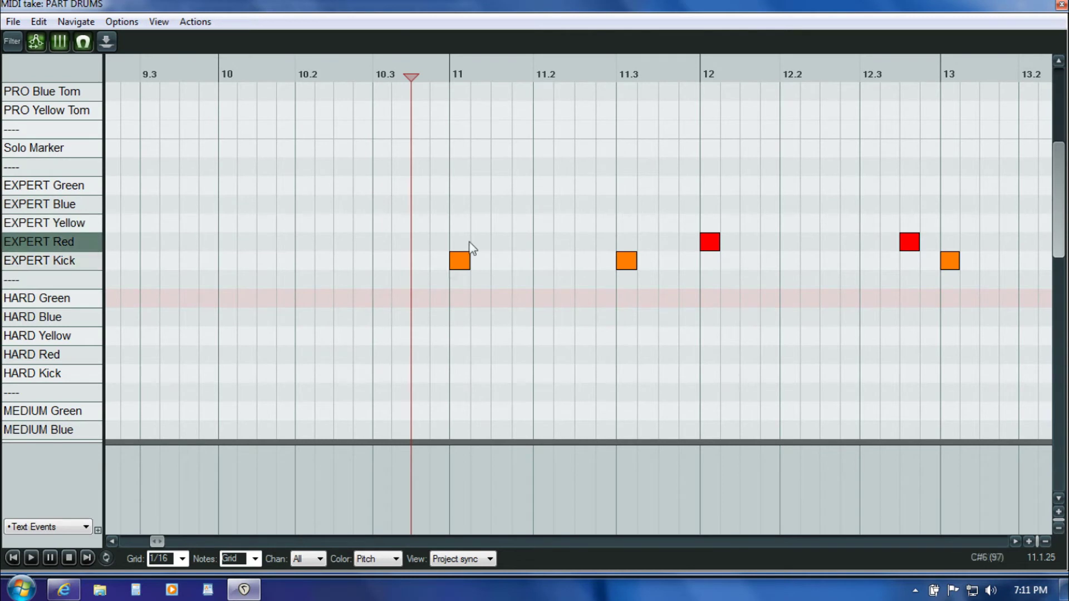
key("space")
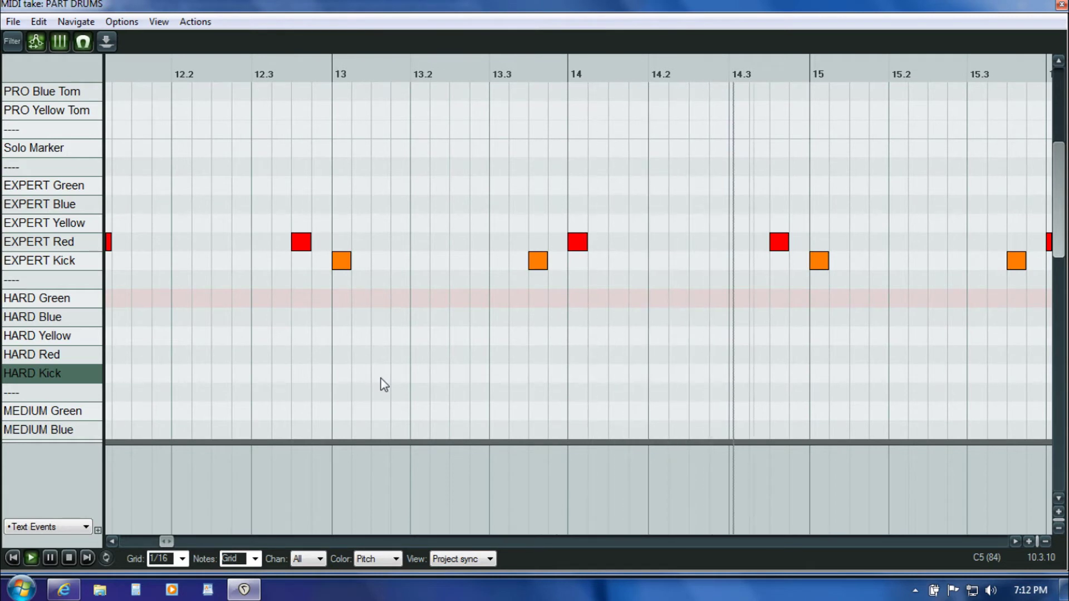
key("Return")
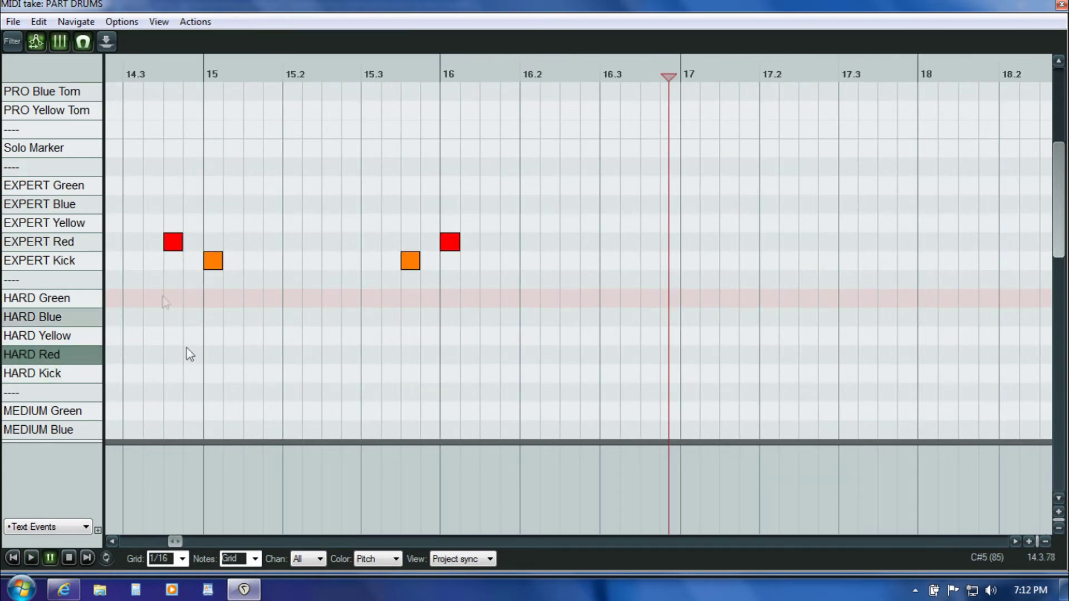
left_click_drag(173, 539, 155, 542)
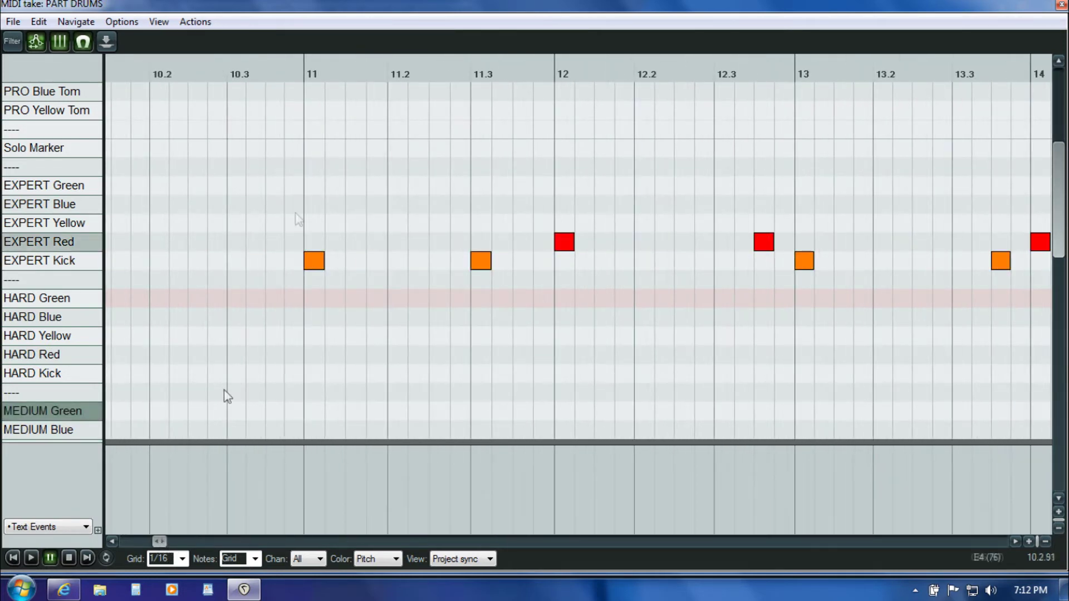
Leave the take and switch the solo from the Snare Stem to the Kit Stem track.
left_click(1061, 5)
left_click(293, 157)
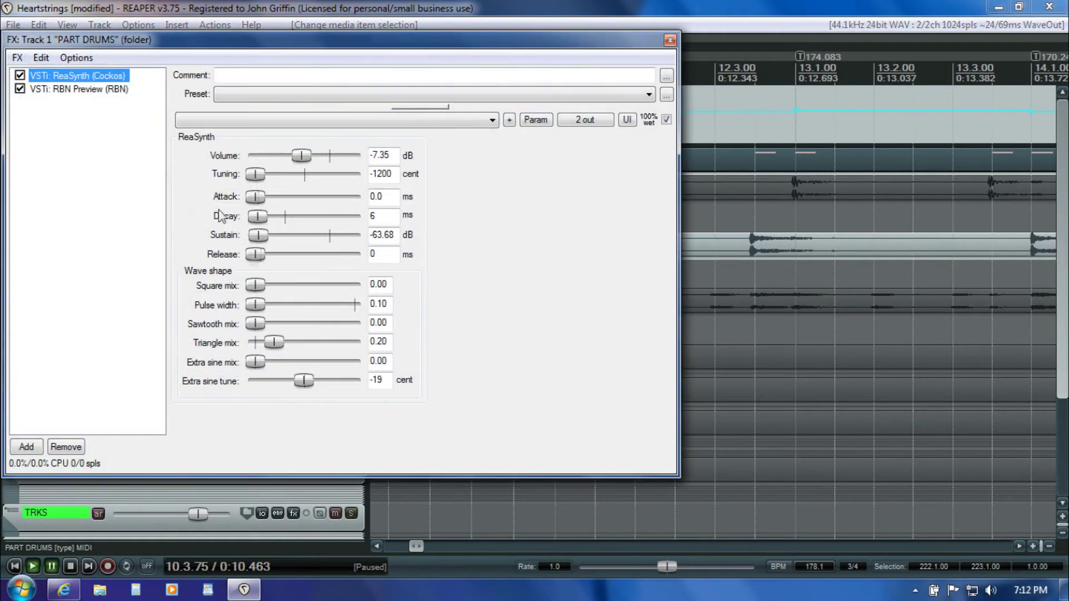
left_click(669, 42)
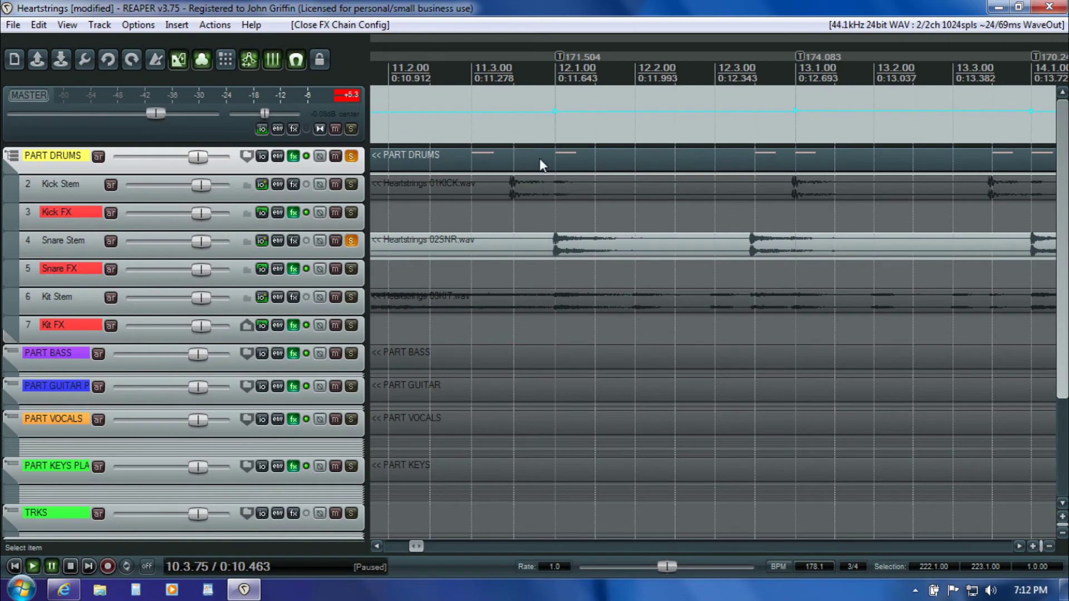
left_click(351, 242)
left_click(352, 297)
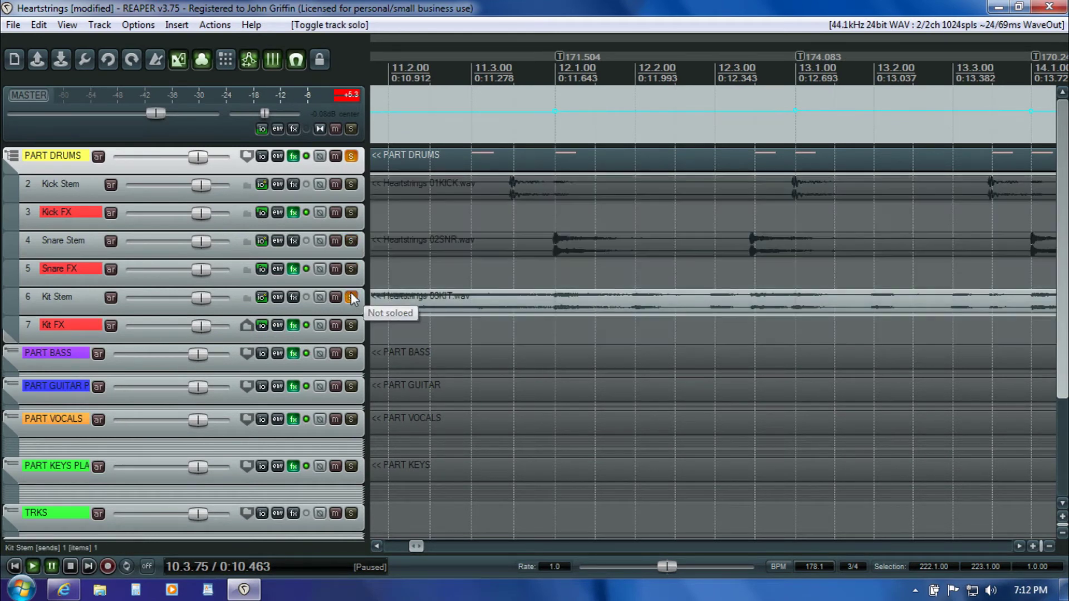
Reopen the PART DRUMS take and listen to it with the kit stem from before measure 11 onward.
double_click(441, 165)
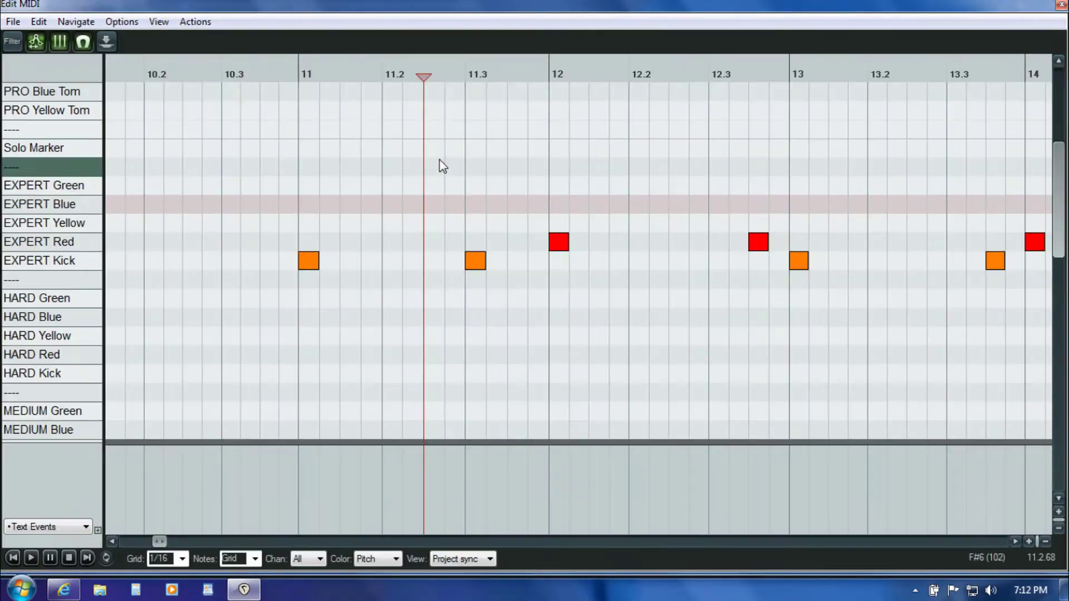
left_click(250, 178)
key("space")
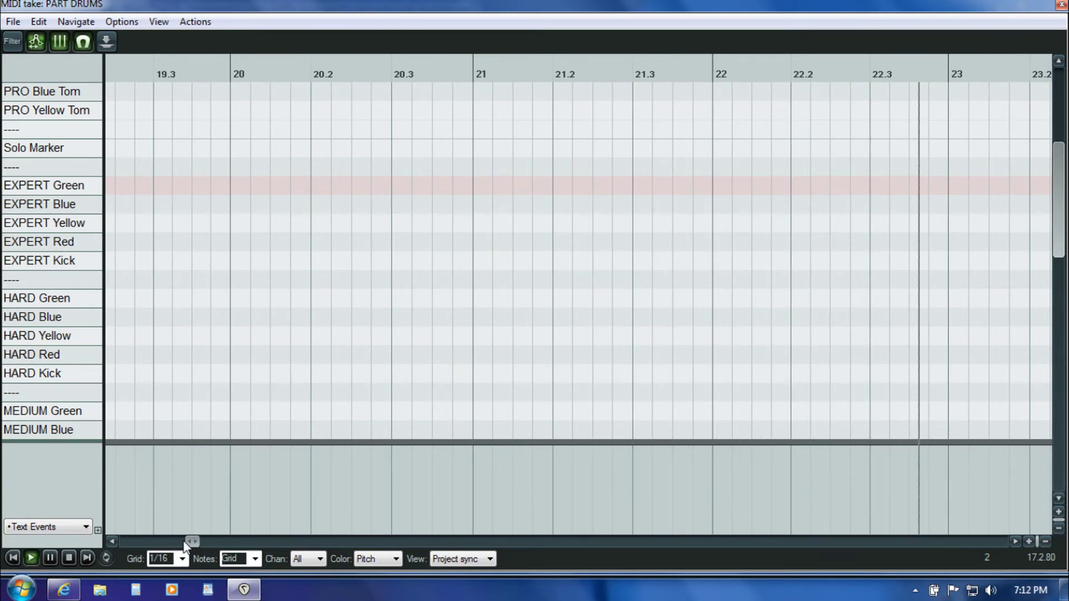
key("ctrl+space")
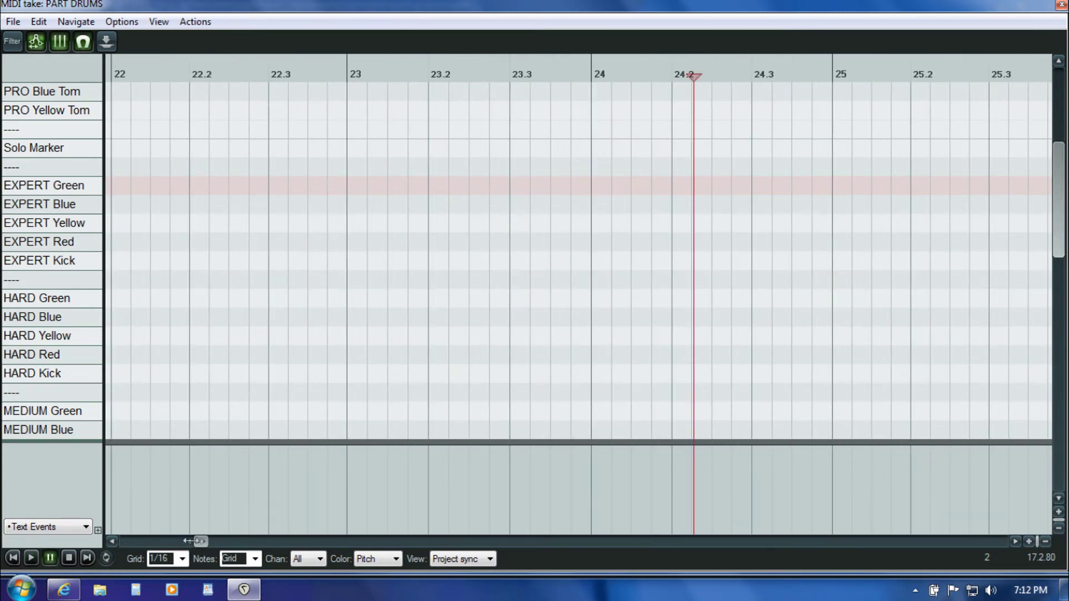
left_click_drag(202, 542, 161, 543)
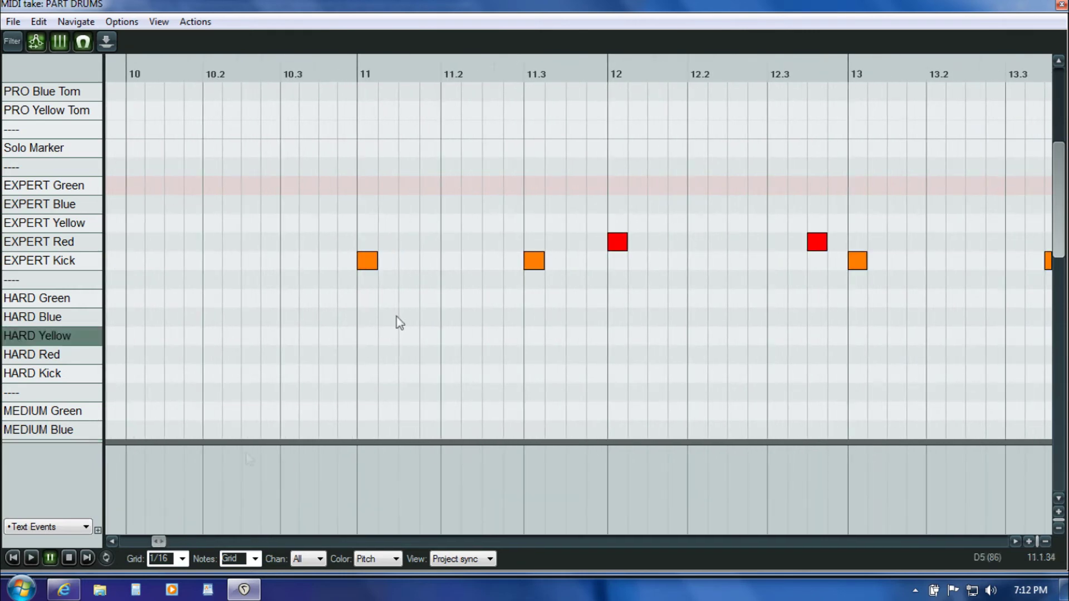
Add an EXPERT Green note at the start of measure 11 and play the take from shortly before it.
left_click(358, 169)
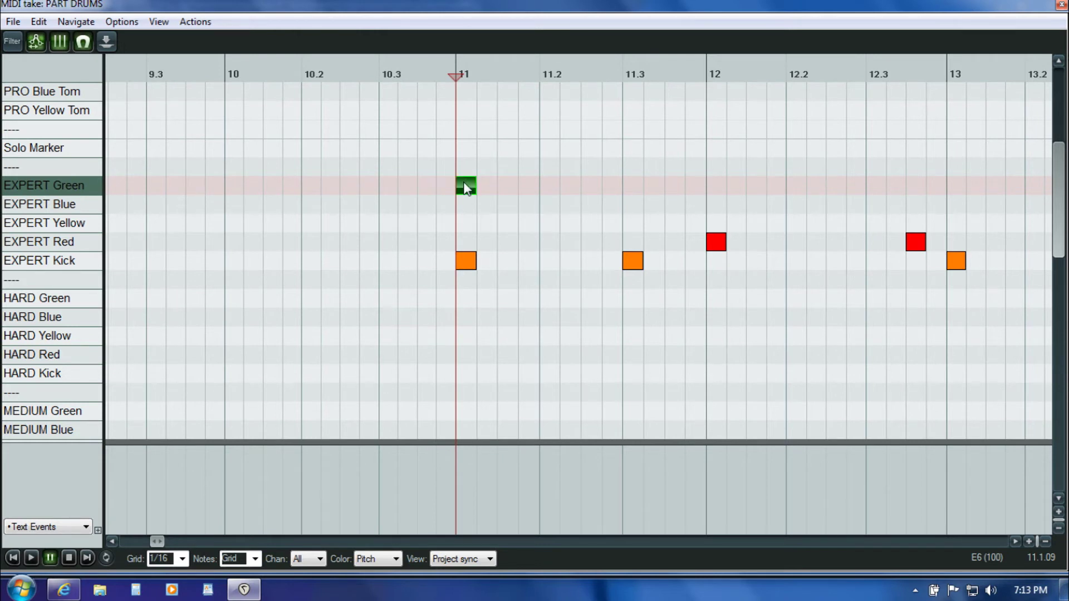
left_click(359, 208)
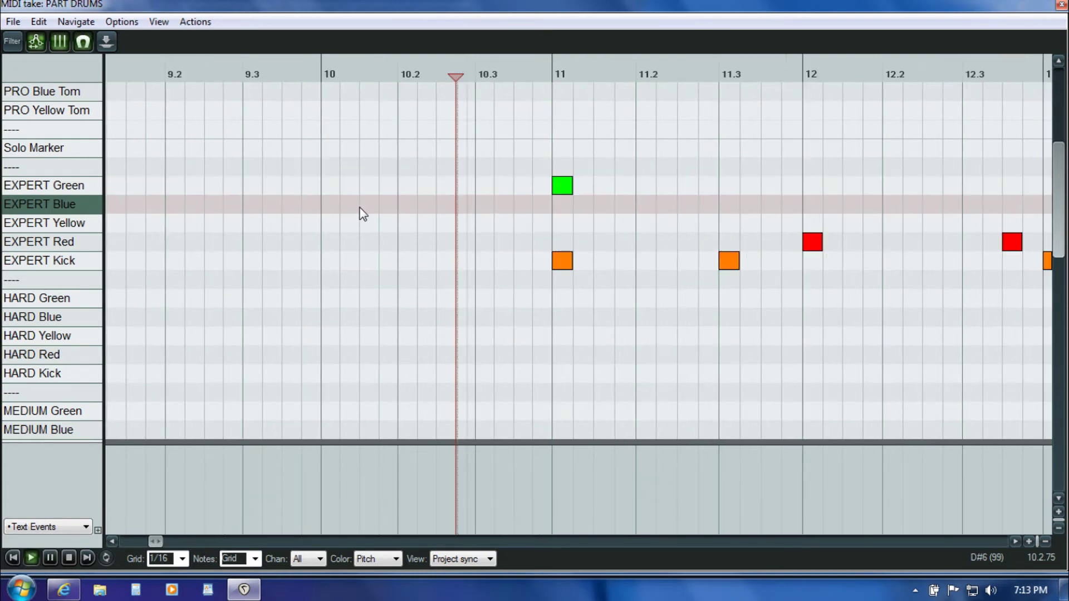
key("space")
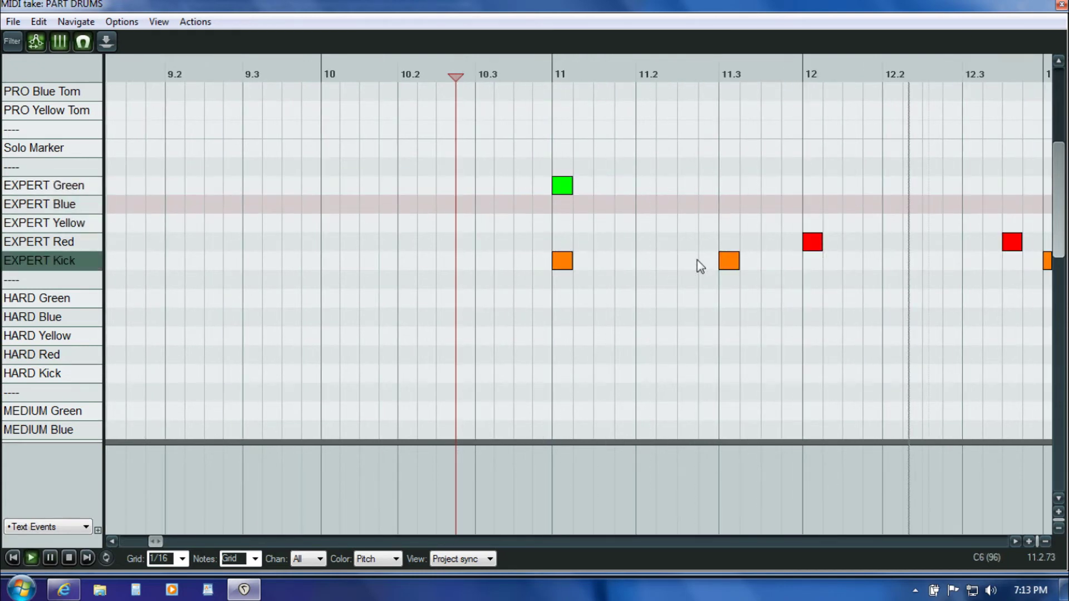
key("ctrl+space")
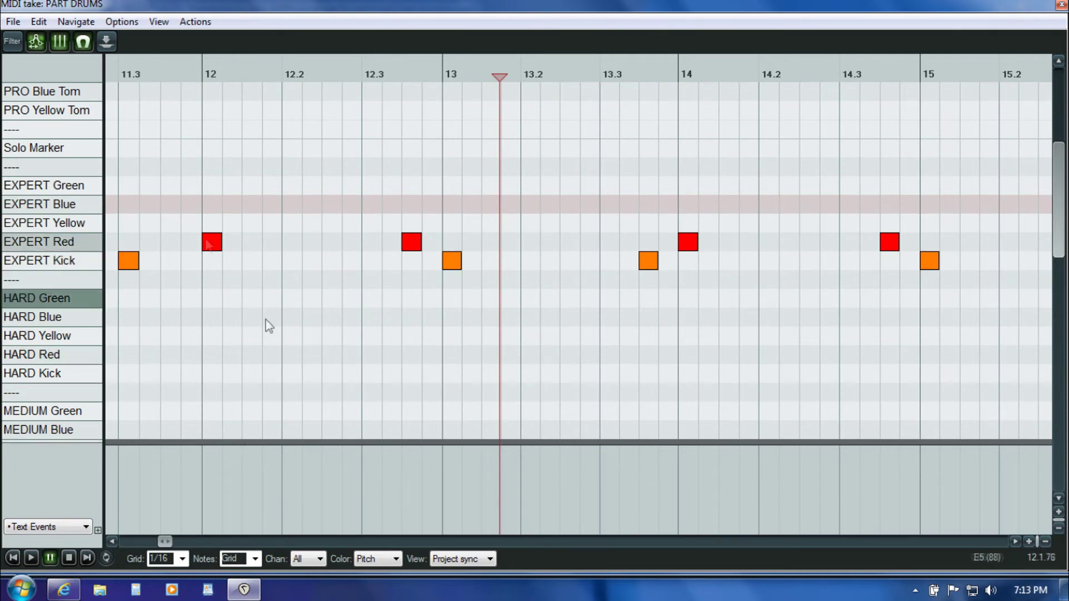
Add EXPERT Yellow notes at beats 11.2 and 11.3 and at the start of measure 12.
left_click(111, 540)
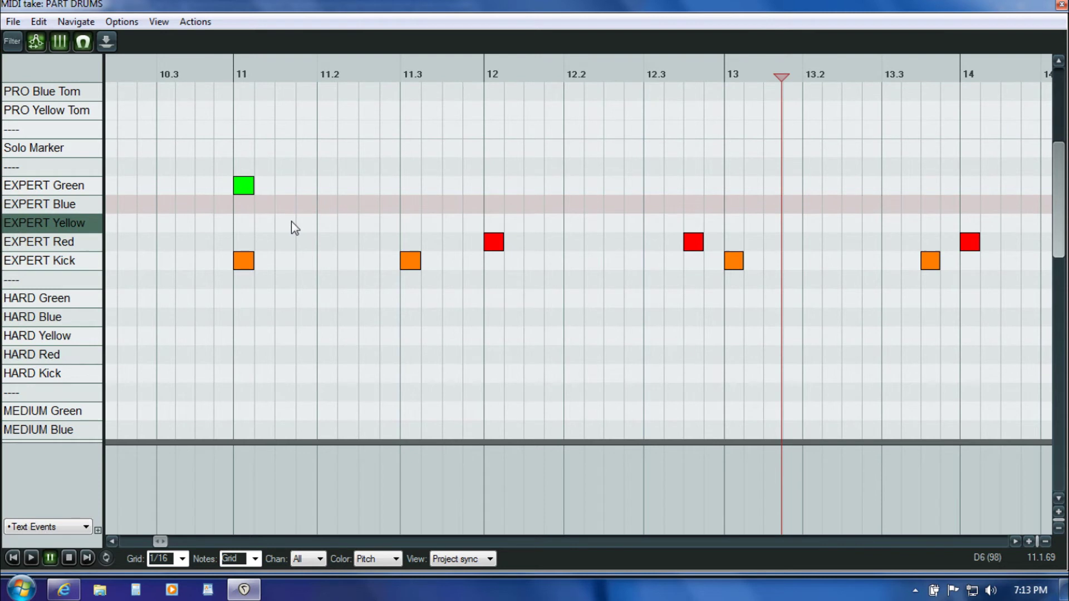
double_click(329, 222)
left_click_drag(424, 228, 466, 228)
double_click(551, 229)
double_click(628, 225)
Play back the new cymbal notes past measure 12 and add another EXPERT Yellow note at beat 12.2.
left_click(374, 221)
key("space")
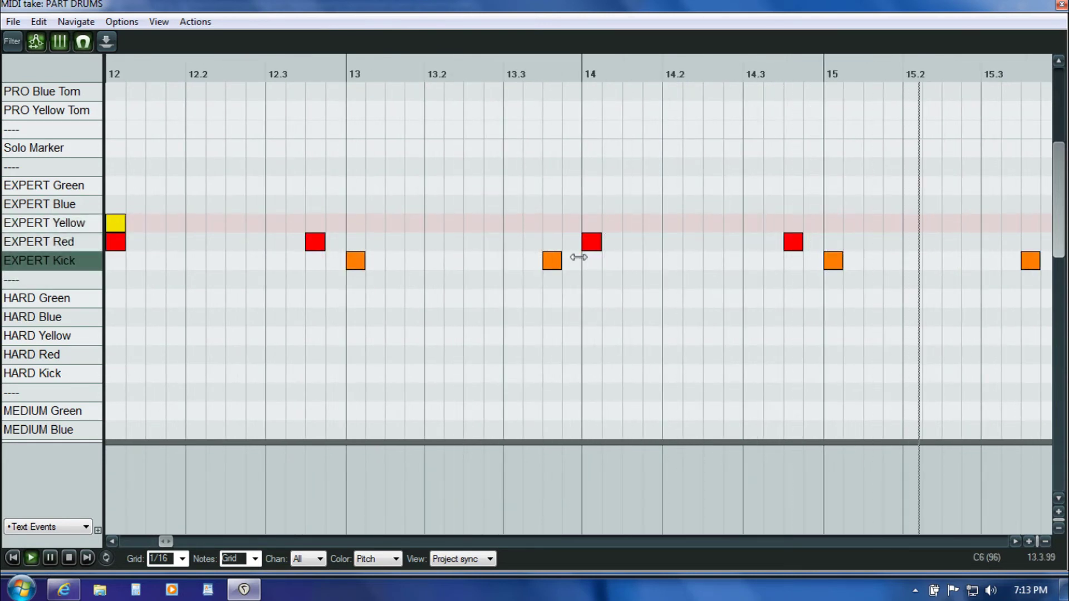
key("ctrl+space")
left_click_drag(166, 542, 159, 539)
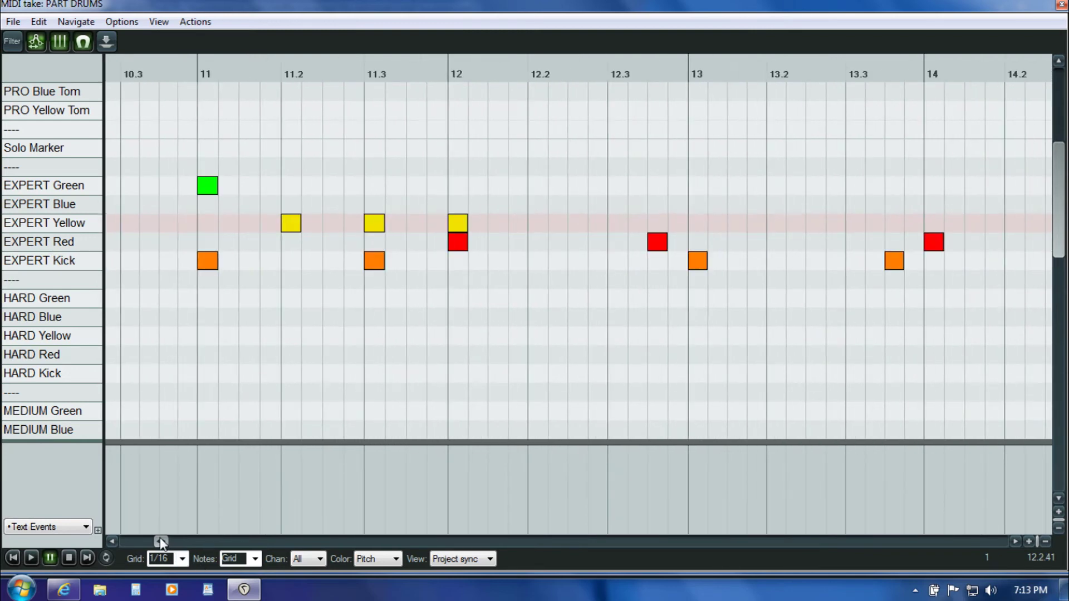
left_click(534, 222)
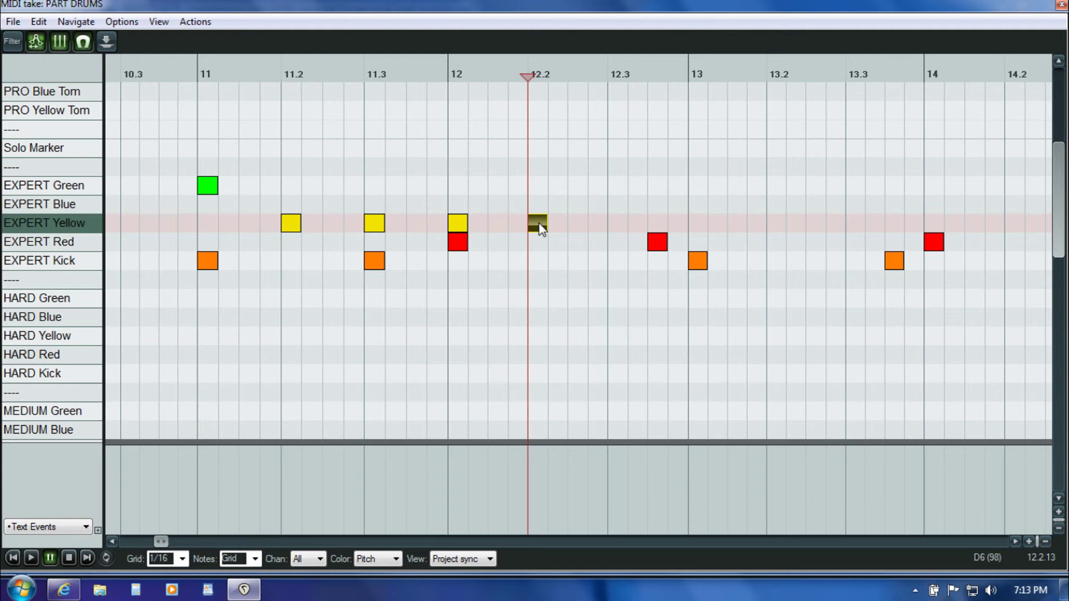
Marquee-select the four EXPERT Yellow notes from 11.2 to 12.2 and clear the selection.
left_click(293, 203)
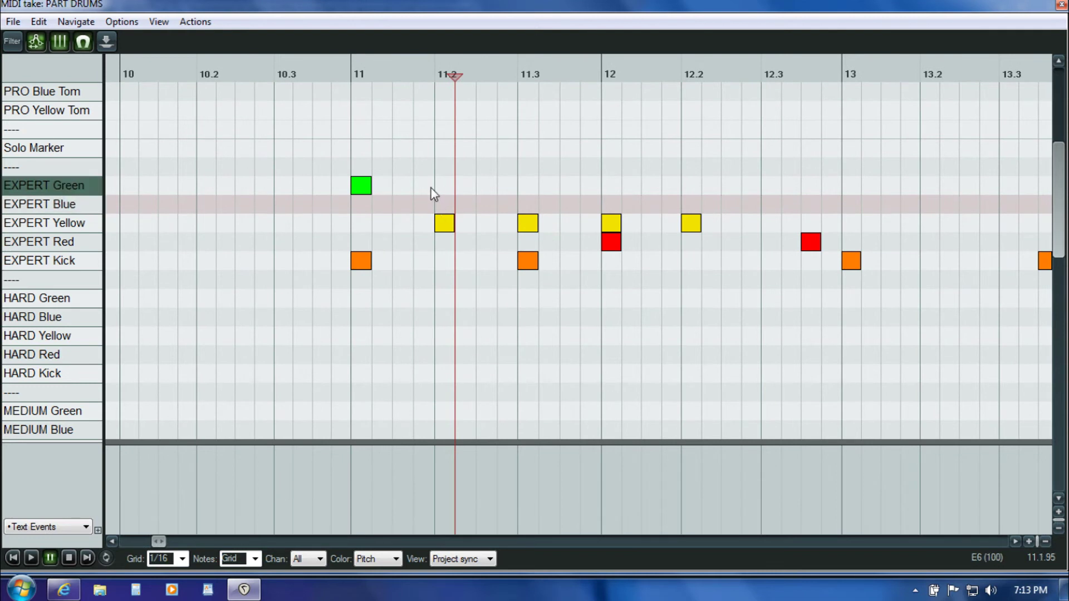
left_click_drag(430, 187, 593, 226)
left_click_drag(657, 229, 708, 233)
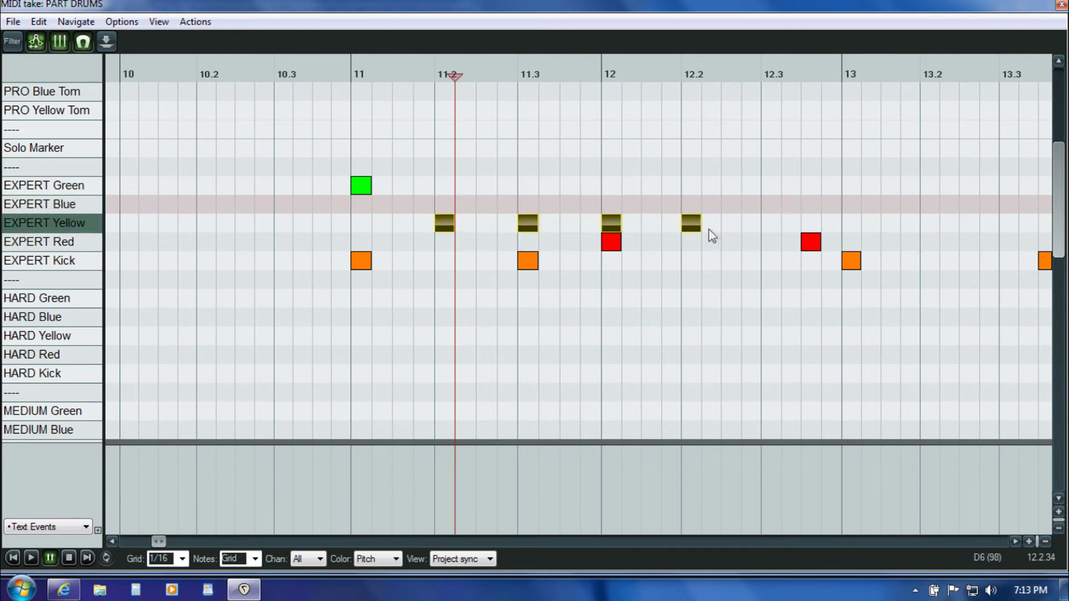
left_click(460, 179)
left_click_drag(411, 158, 699, 233)
left_click(693, 182)
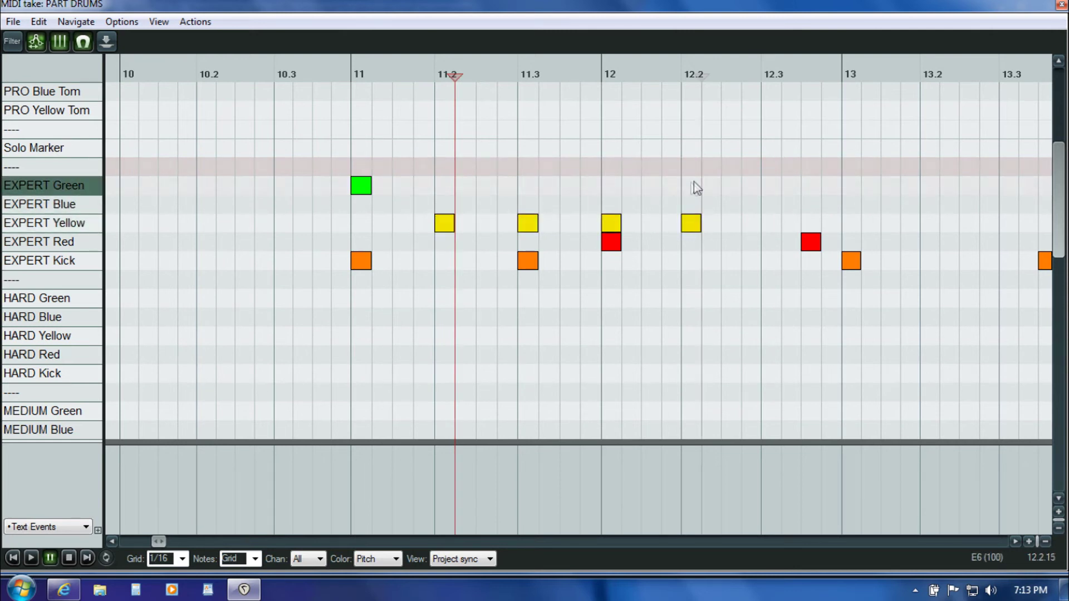
Select the four EXPERT Yellow notes from 11.2 to 12.2 one by one, copy them and clear the selection.
left_click(690, 226)
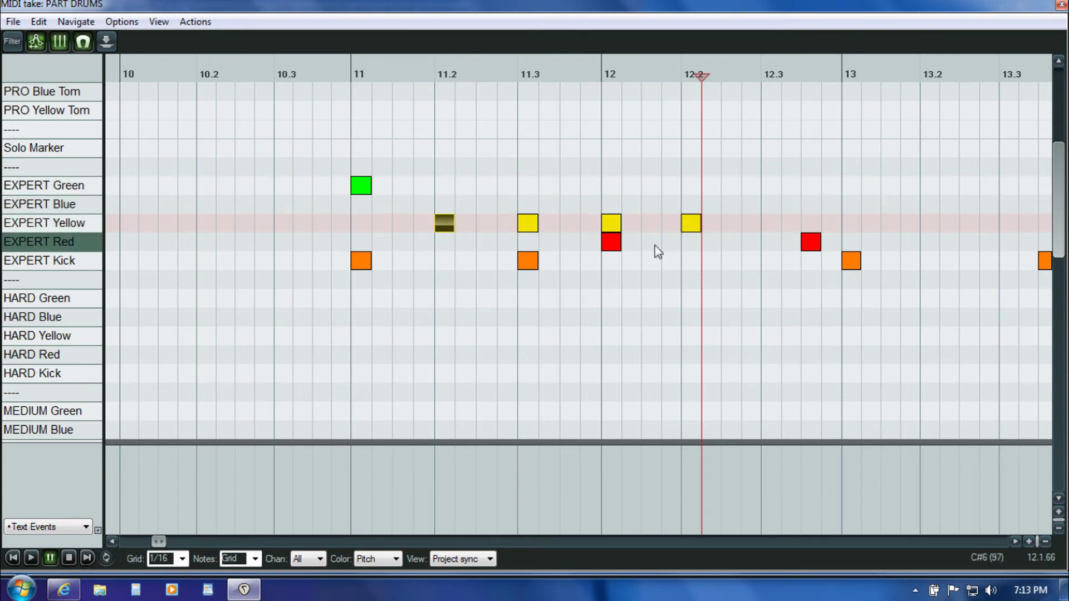
left_click(690, 223, "ctrl")
left_click(528, 223, "ctrl")
left_click(611, 223, "ctrl")
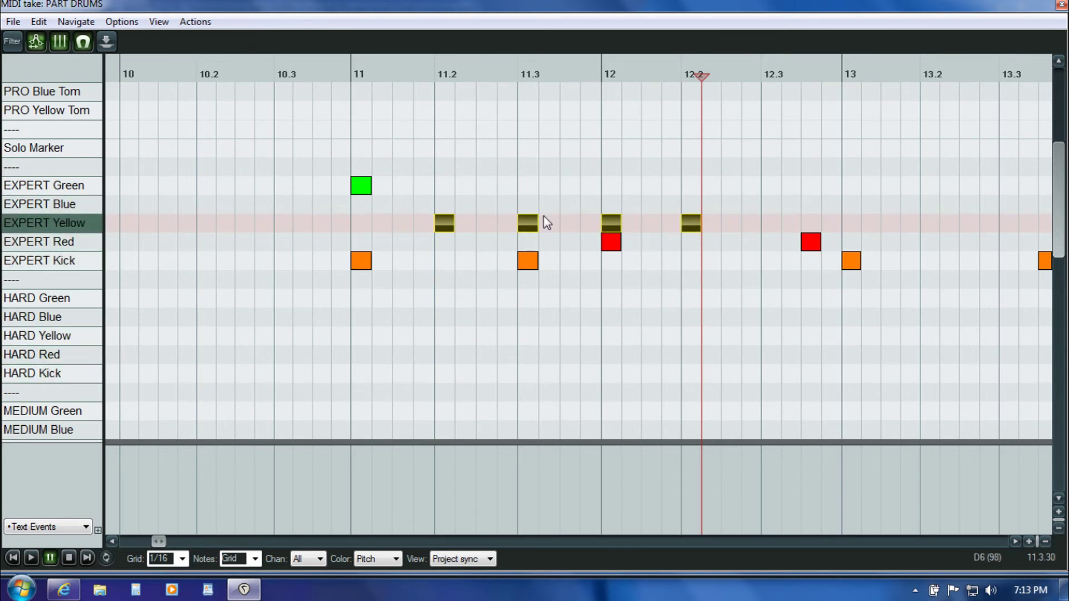
left_click(623, 187)
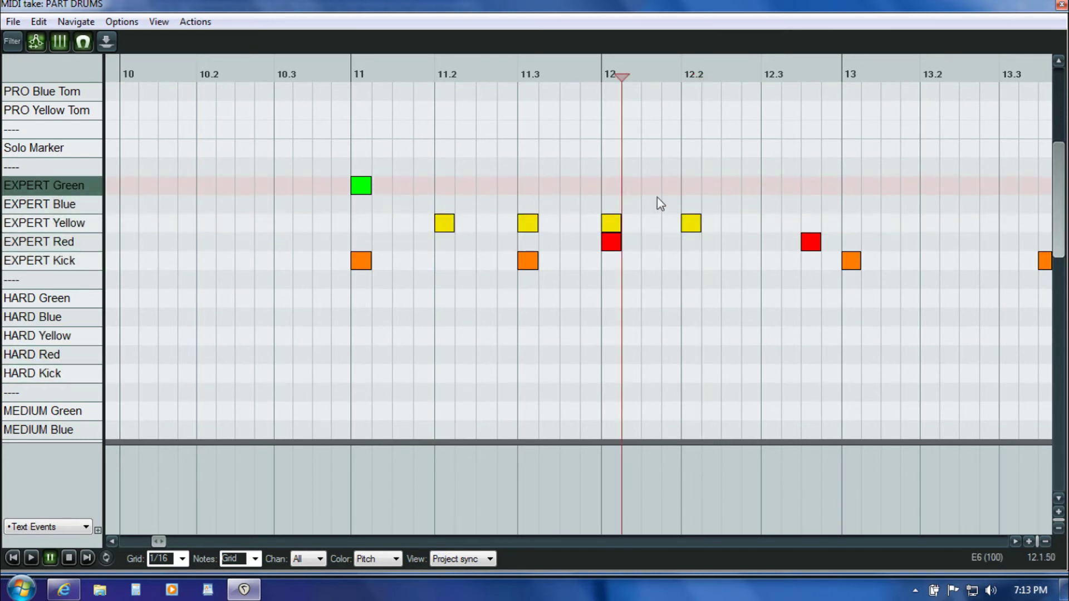
Replace the EXPERT Yellow notes at 12 and 12.2 with the copied run pasted at measure 12, removing its last note at 13.
double_click(694, 223)
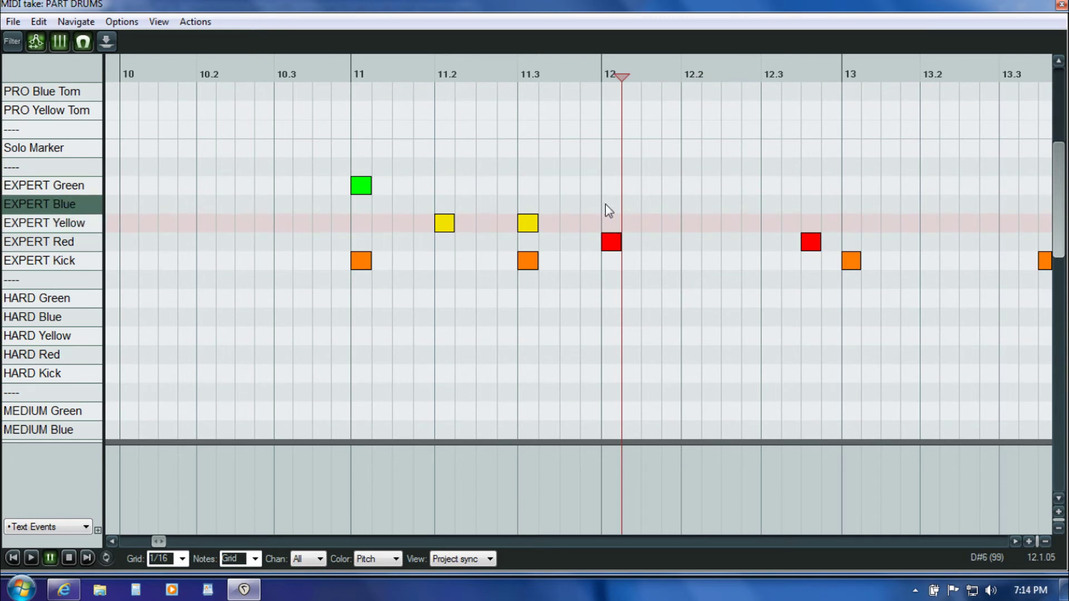
key("ctrl+v")
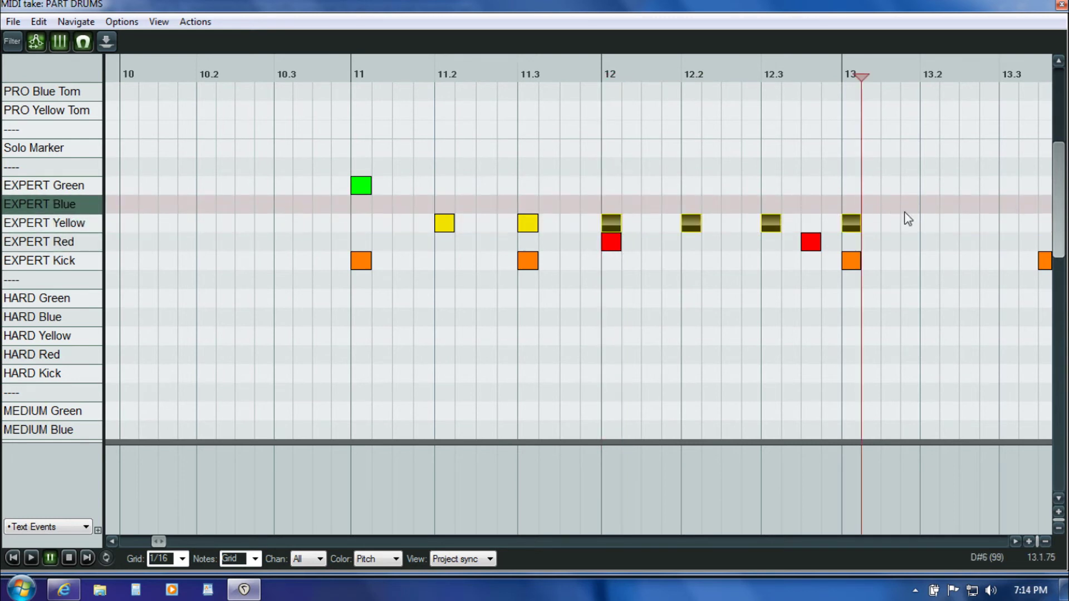
left_click(1010, 539)
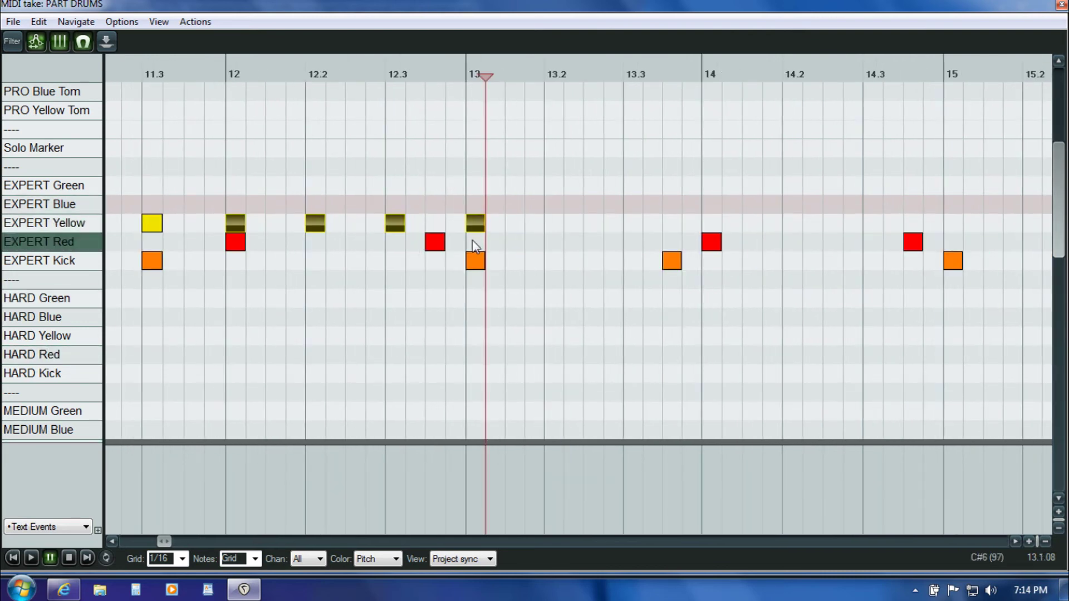
double_click(478, 225)
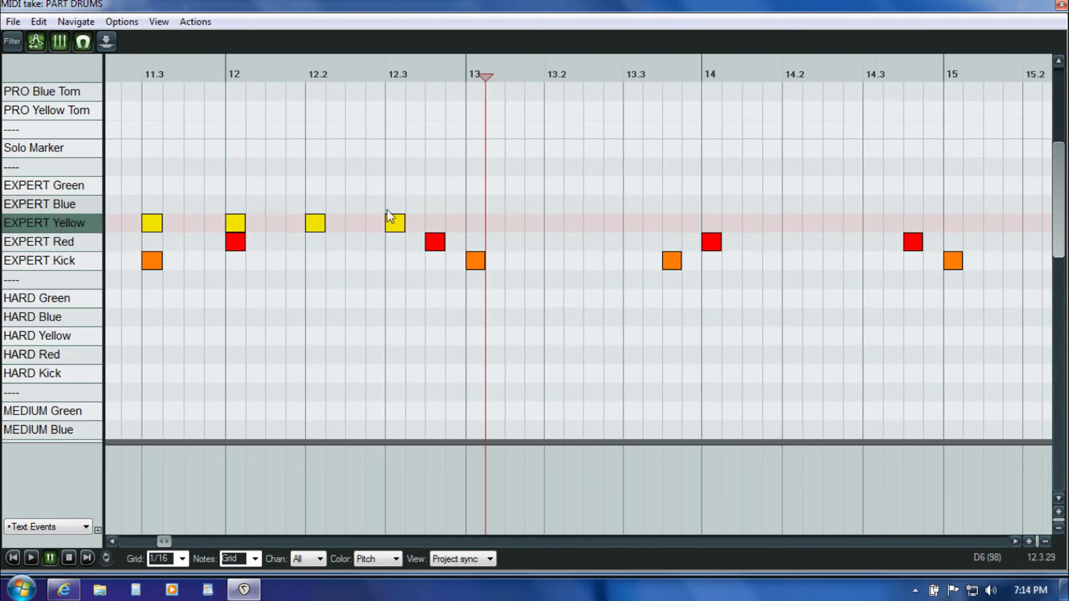
Copy the three EXPERT Yellow notes of measure 12 and paste them at the starts of measures 13 and 14.
left_click_drag(429, 181, 226, 229)
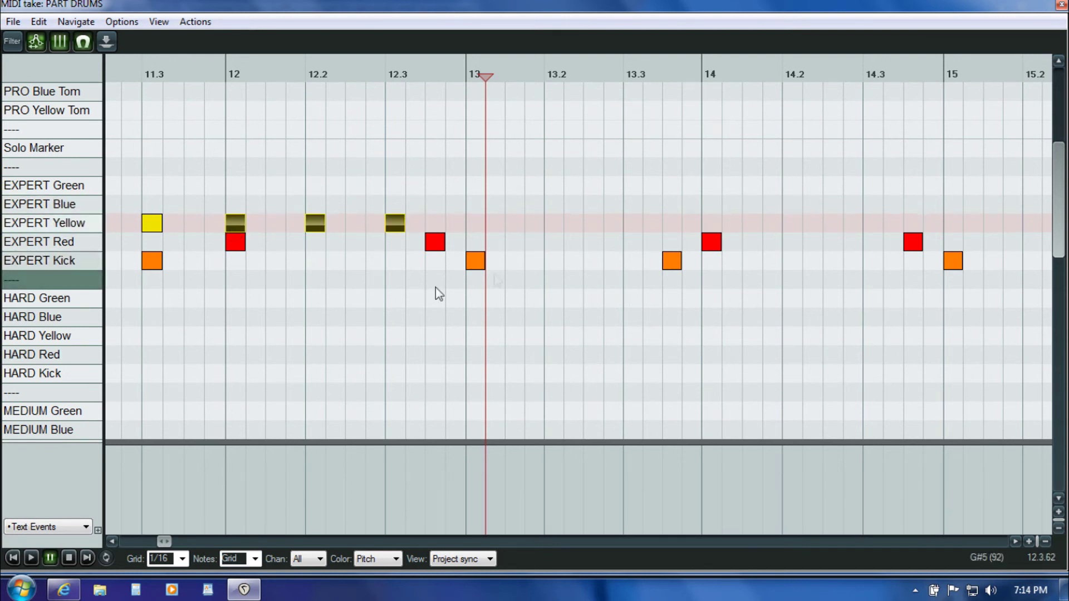
left_click(469, 222)
key("ctrl+v")
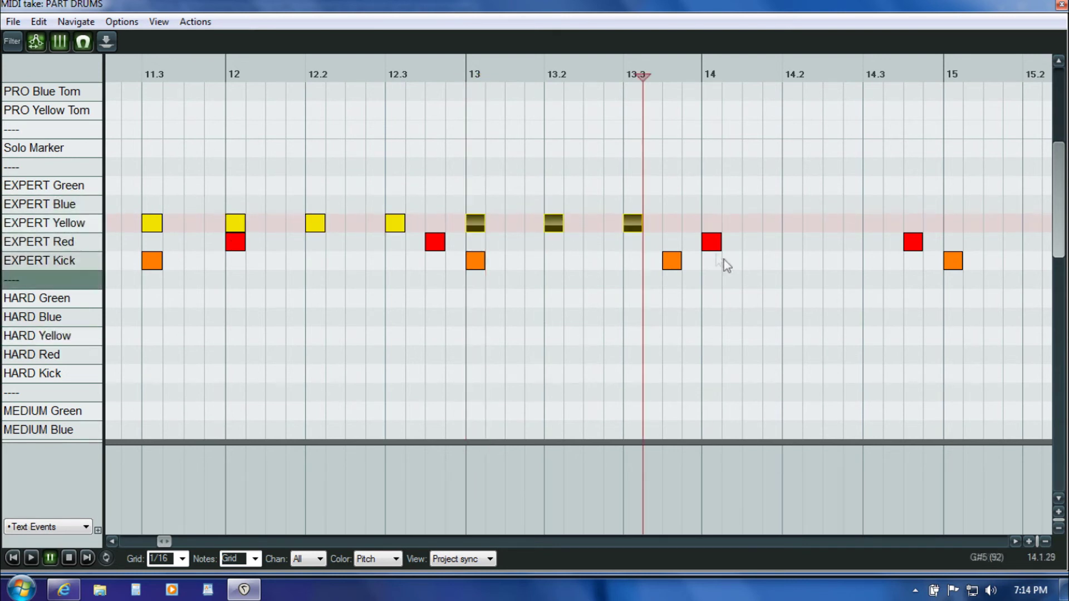
left_click(703, 210)
key("ctrl+v")
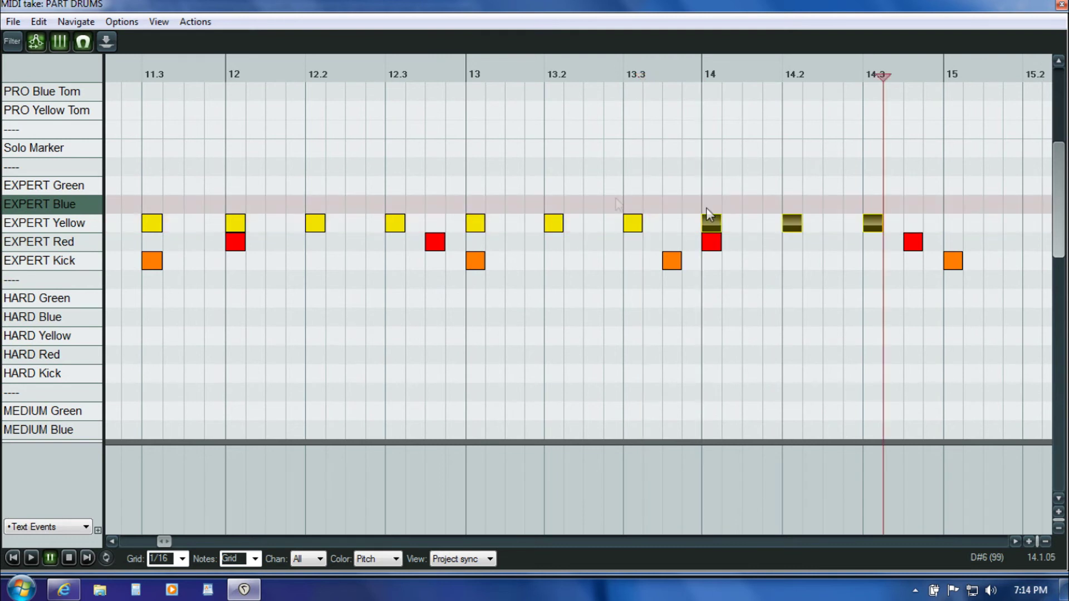
Paste the three copied EXPERT Yellow notes at the start of measure 15 and move the first pasted note to EXPERT Blue.
left_click(173, 172)
key("space")
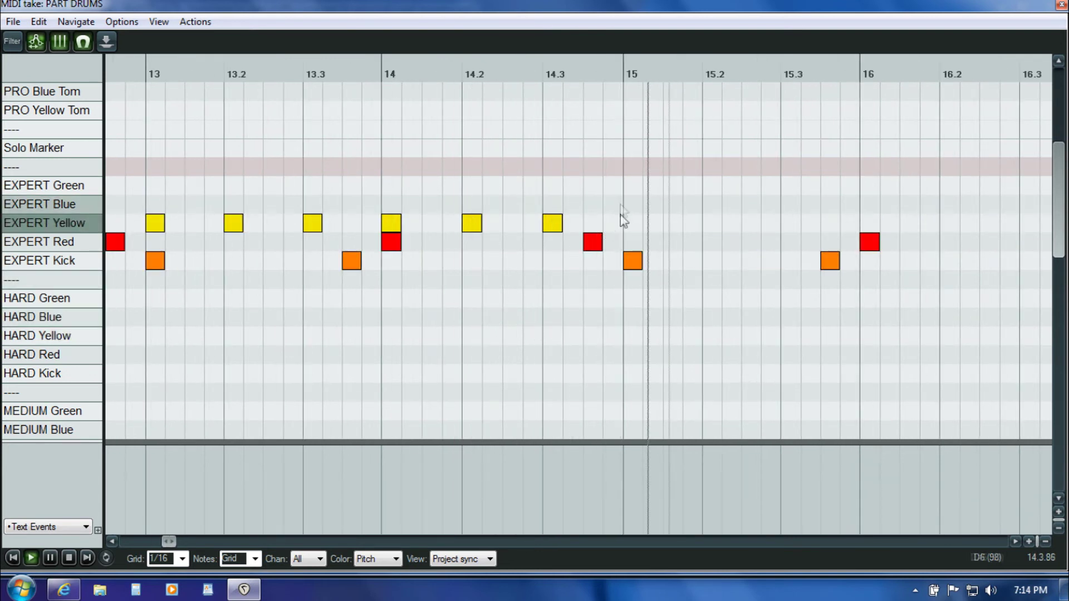
left_click(531, 190)
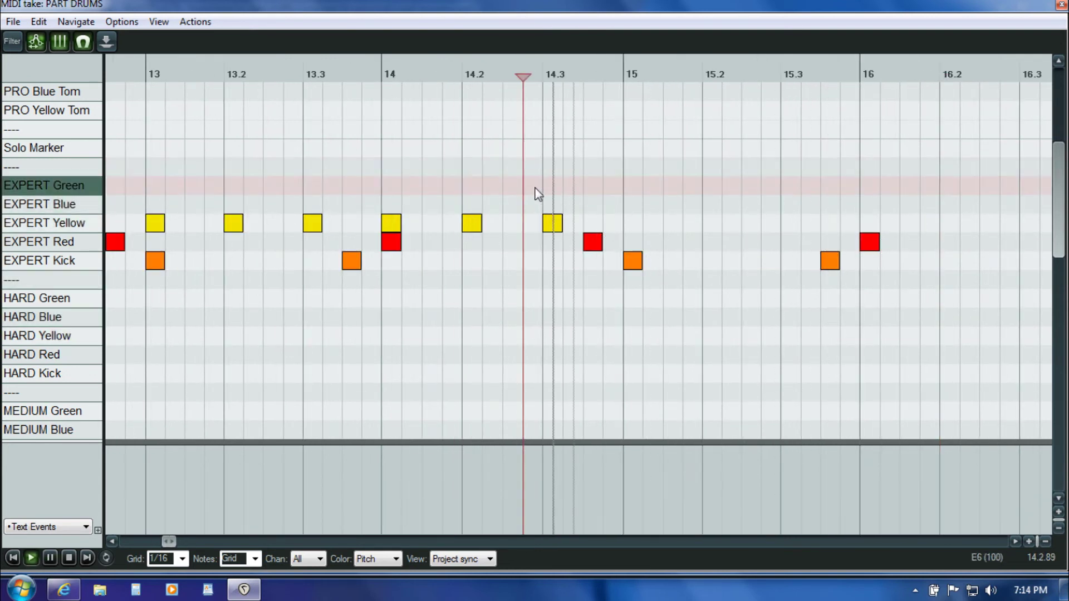
key("space")
left_click(621, 210)
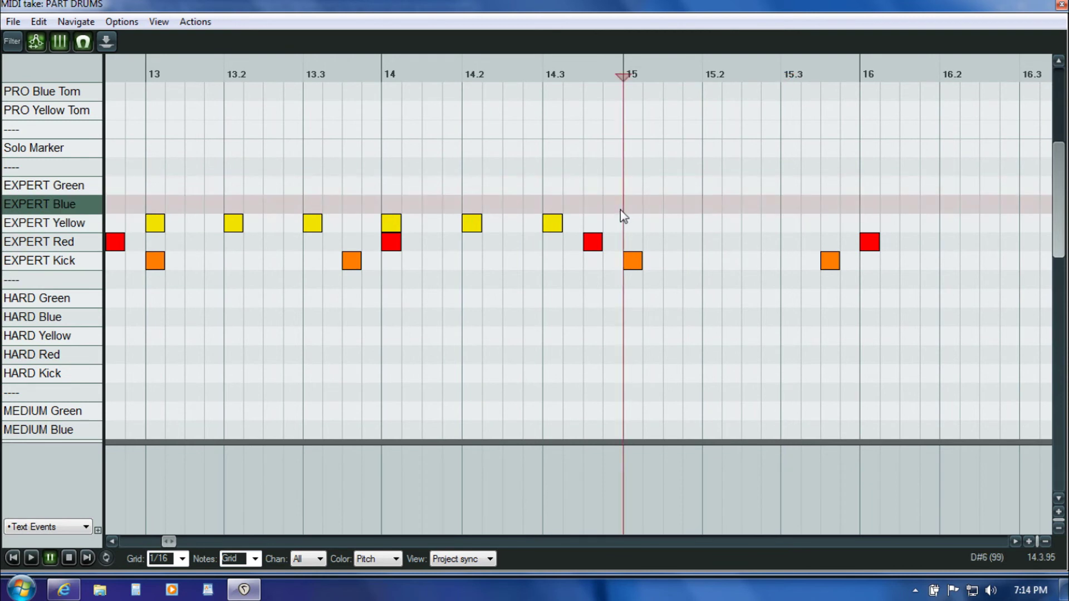
key("ctrl+v")
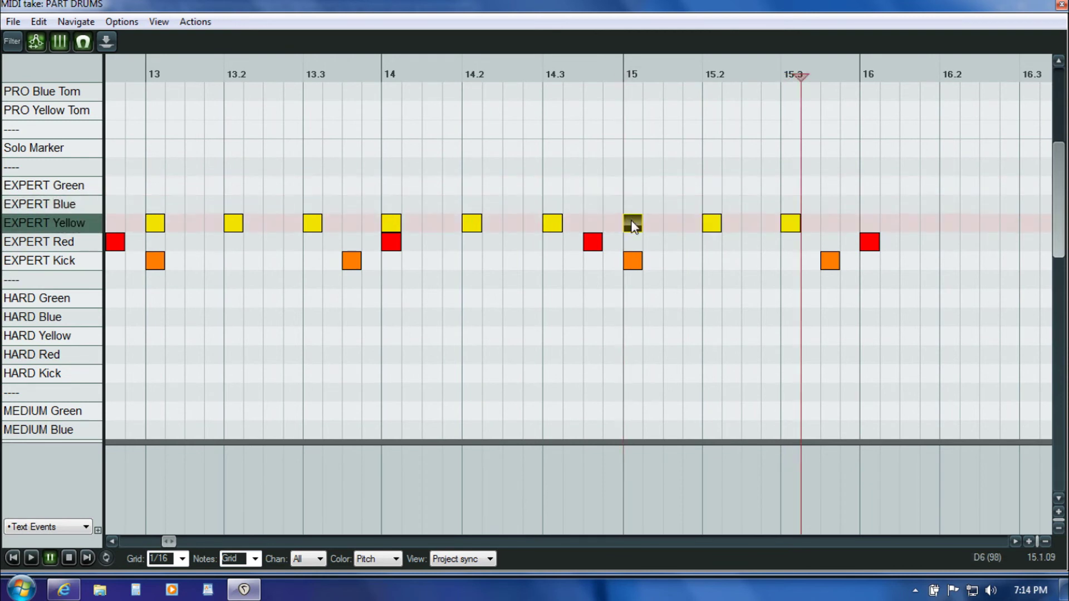
left_click_drag(633, 226, 633, 208)
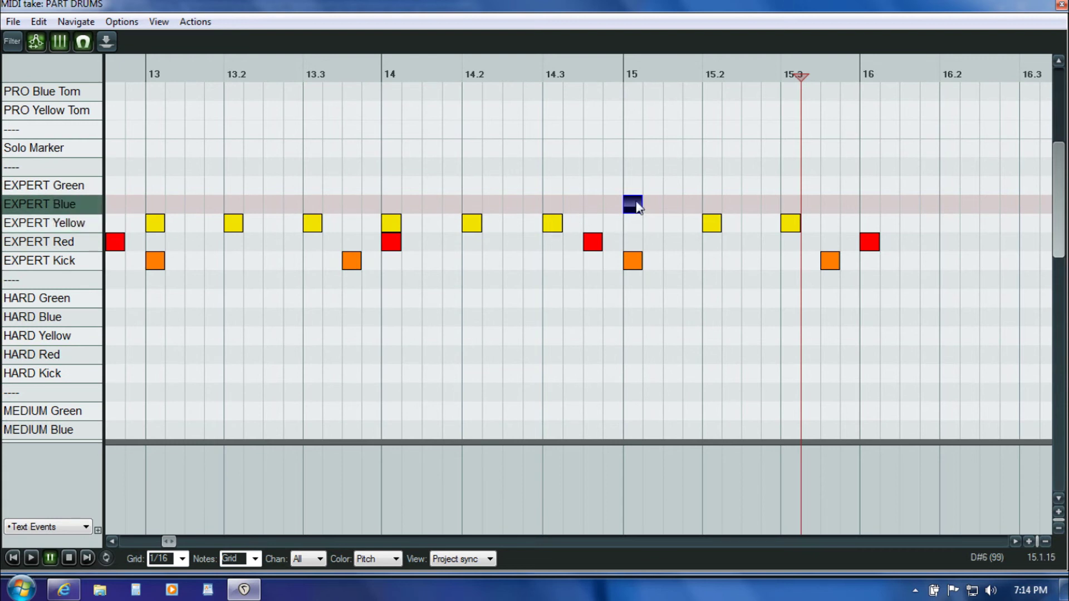
Play back the passage from measure 14, paste the copied EXPERT Yellow notes at the start of measure 16 and clear the selection.
left_click(546, 189)
left_click(454, 172)
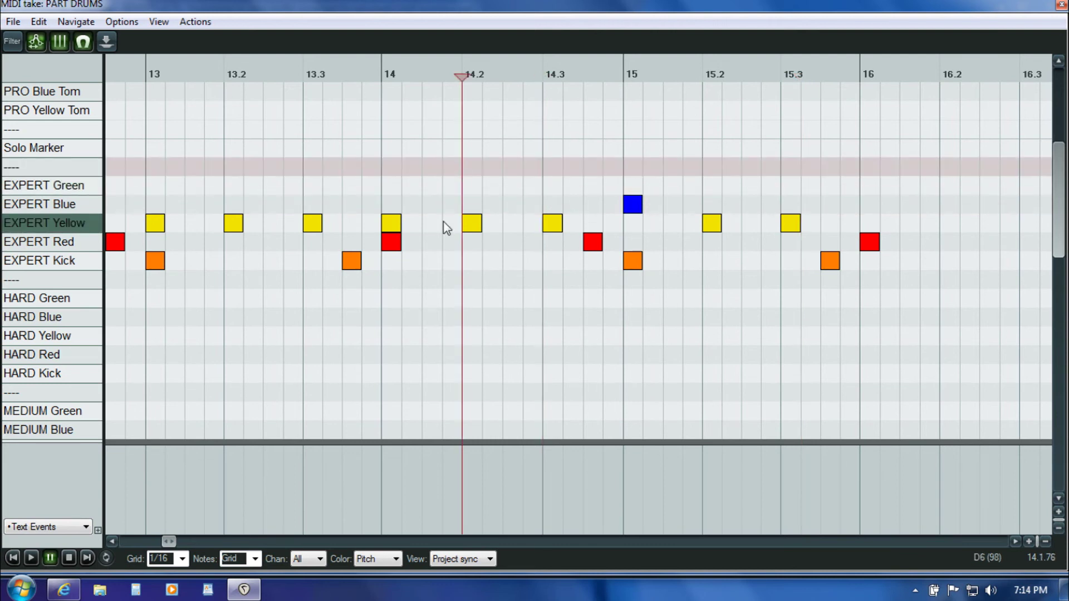
left_click(381, 199)
key("space")
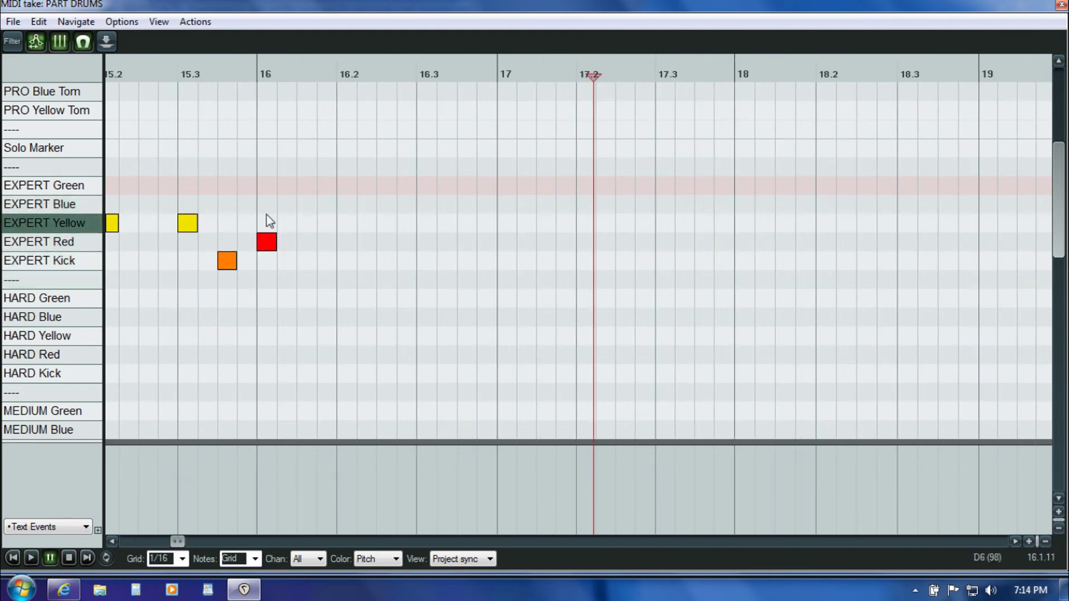
key("ctrl+space")
key("ctrl+v")
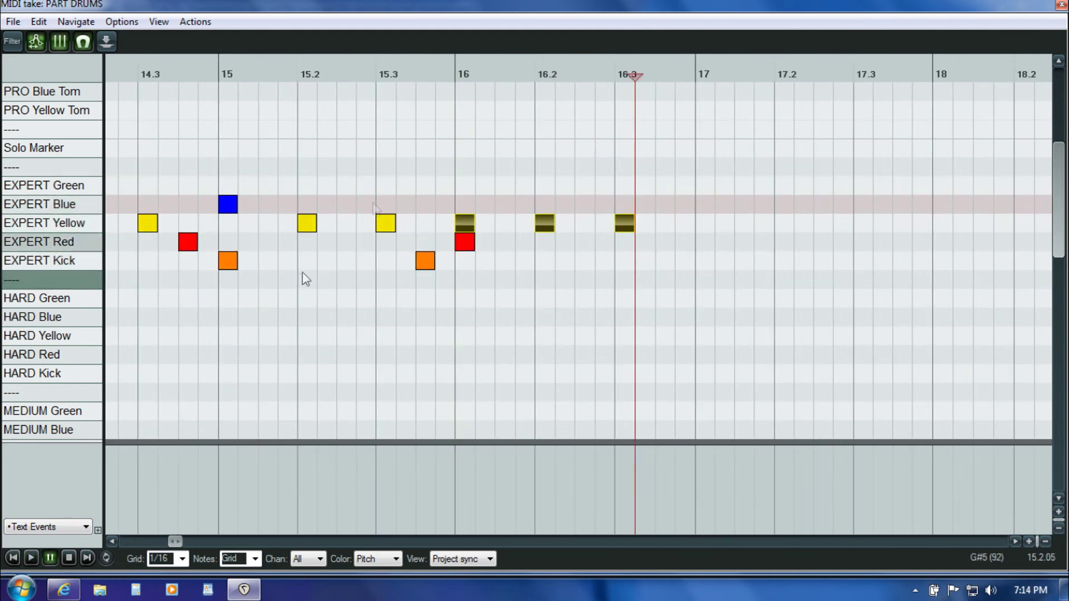
left_click(446, 170)
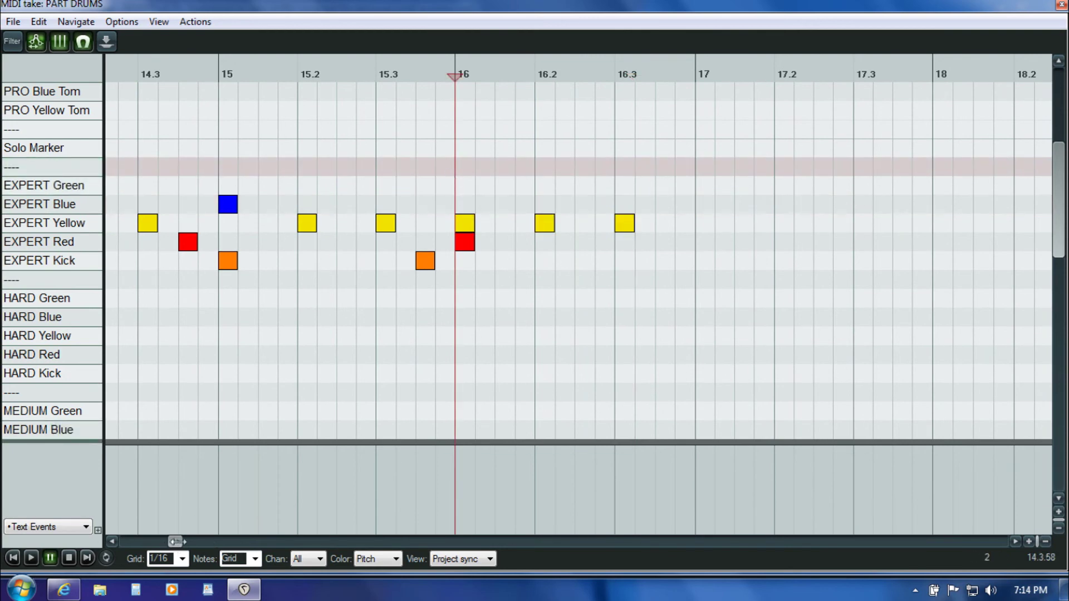
Play the drum chart from just before measure 11 in an enlarged RBN Preview from the PART DRUMS effects, and close the preview.
scroll(177, 541, "up", 1)
left_click_drag(175, 541, 159, 540)
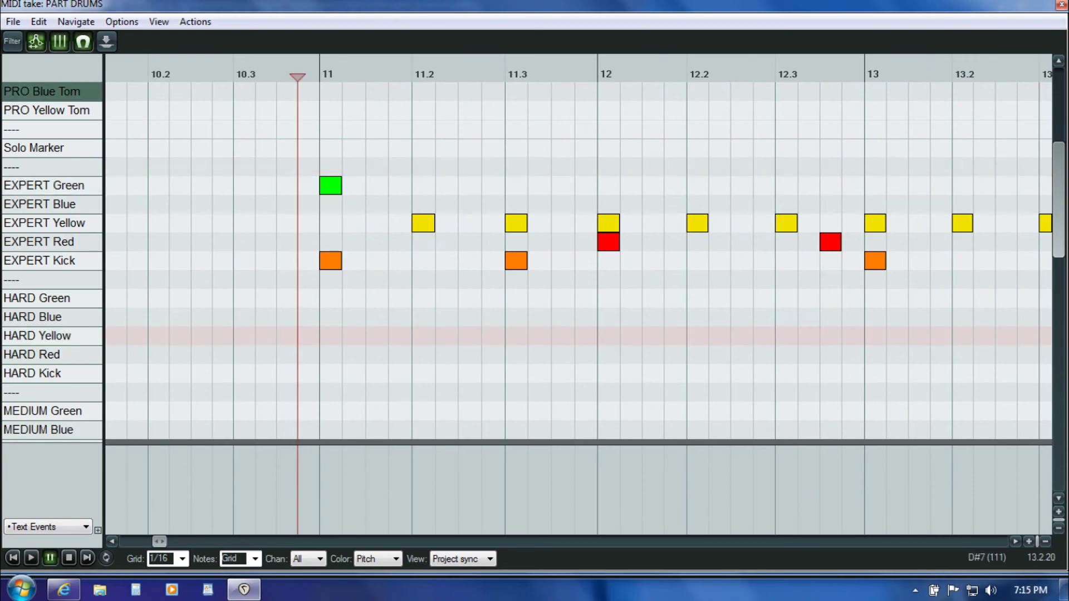
left_click(1061, 4)
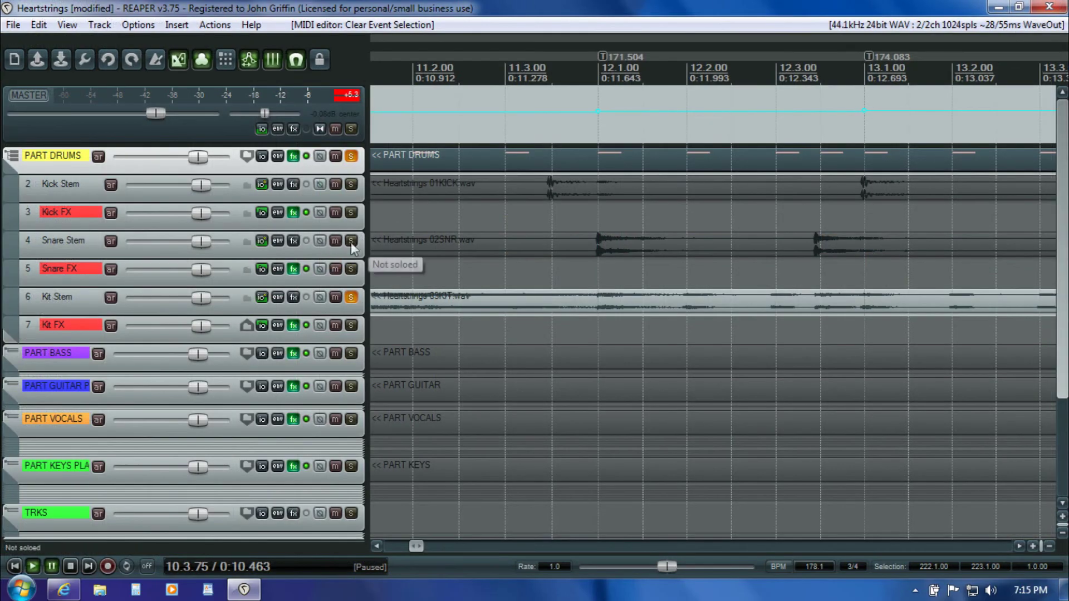
left_click(293, 156)
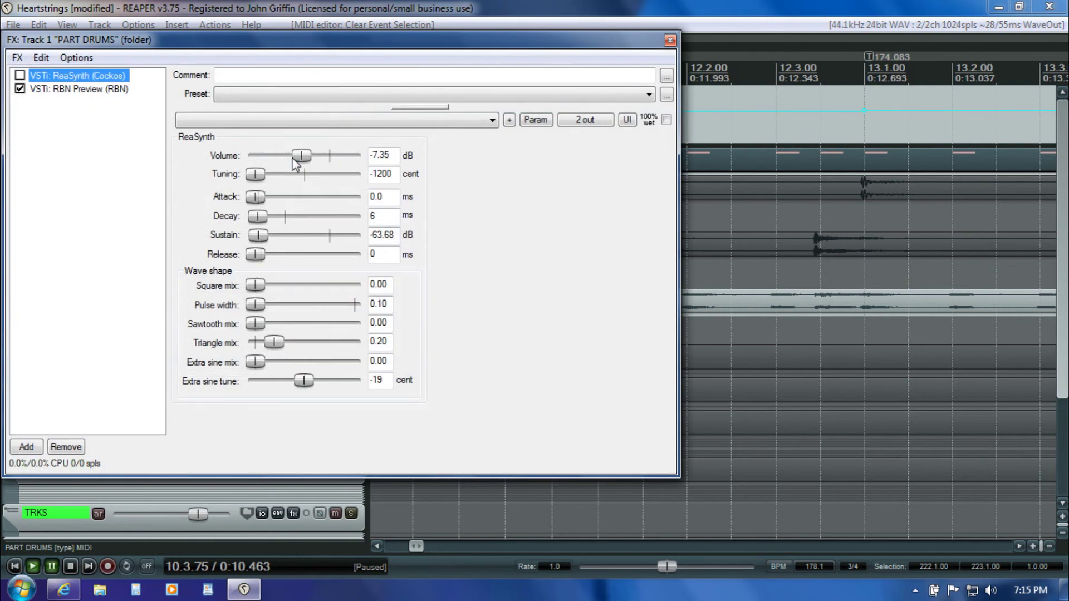
left_click(68, 90)
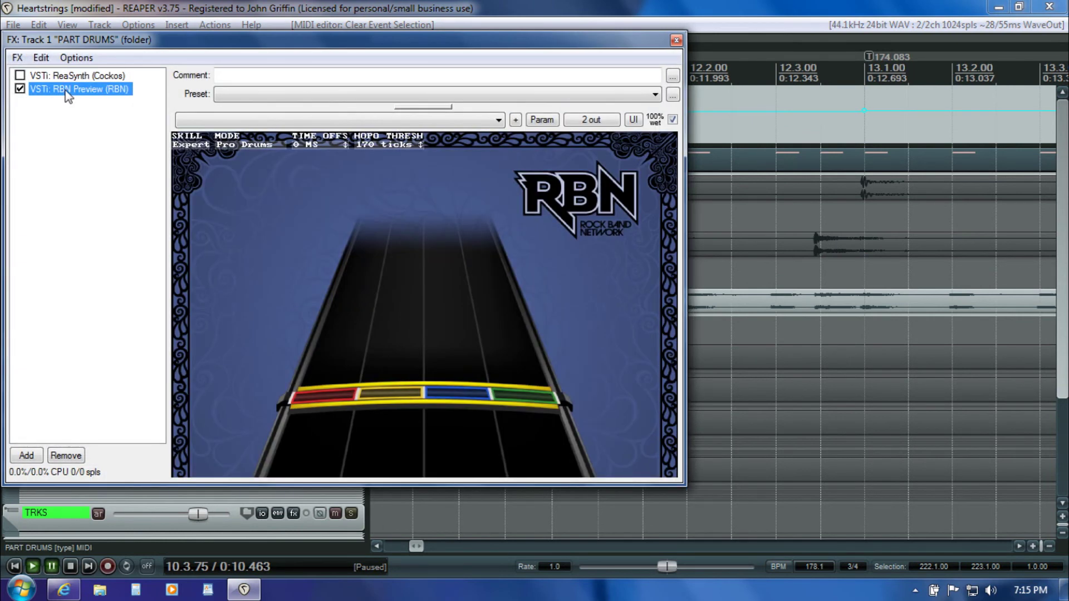
left_click_drag(688, 490, 880, 569)
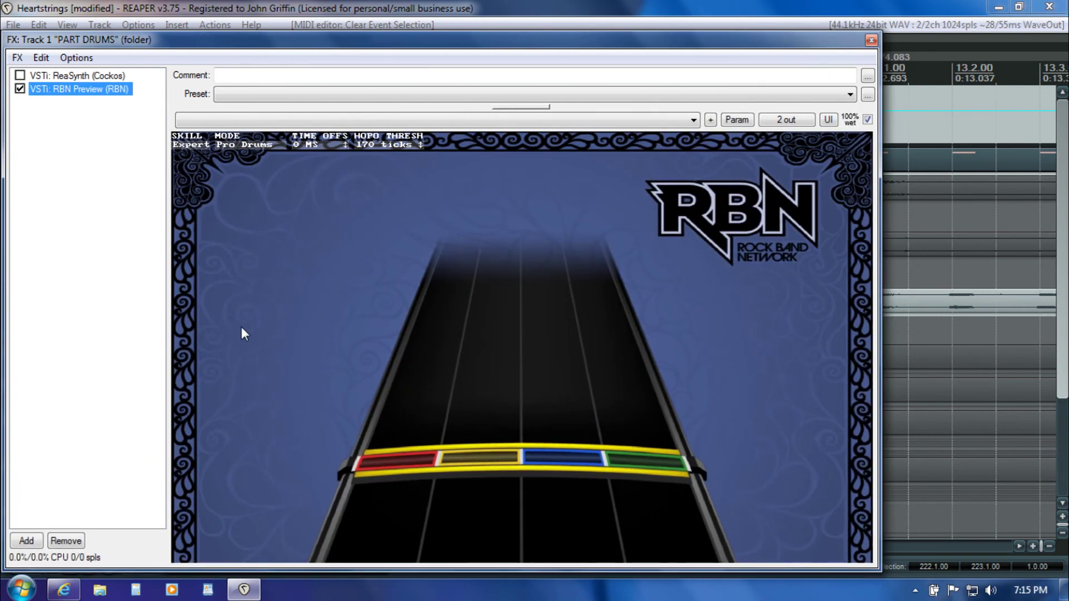
key("space")
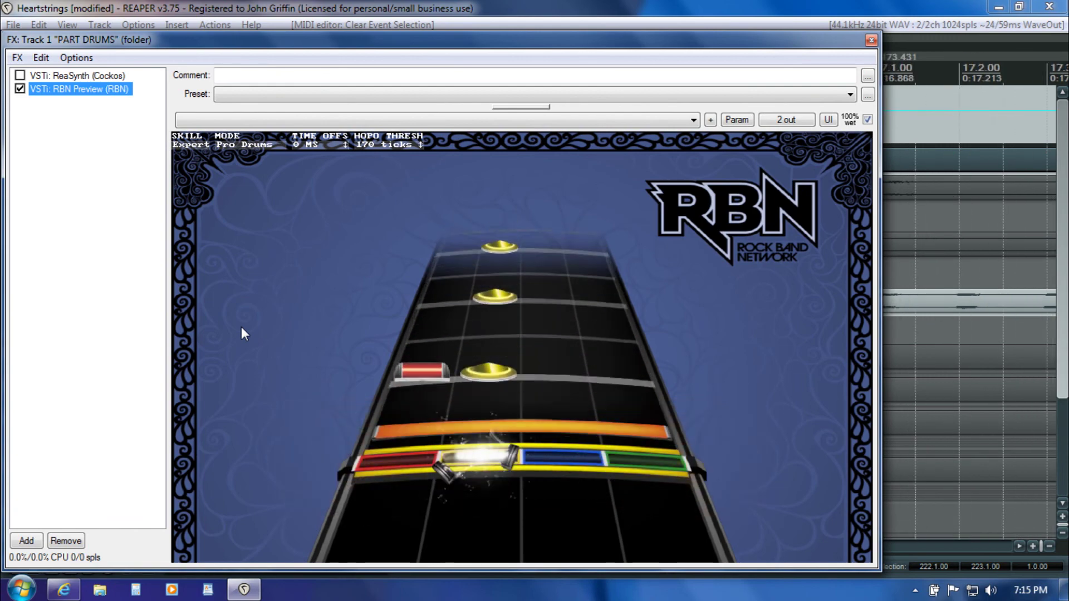
left_click(871, 40)
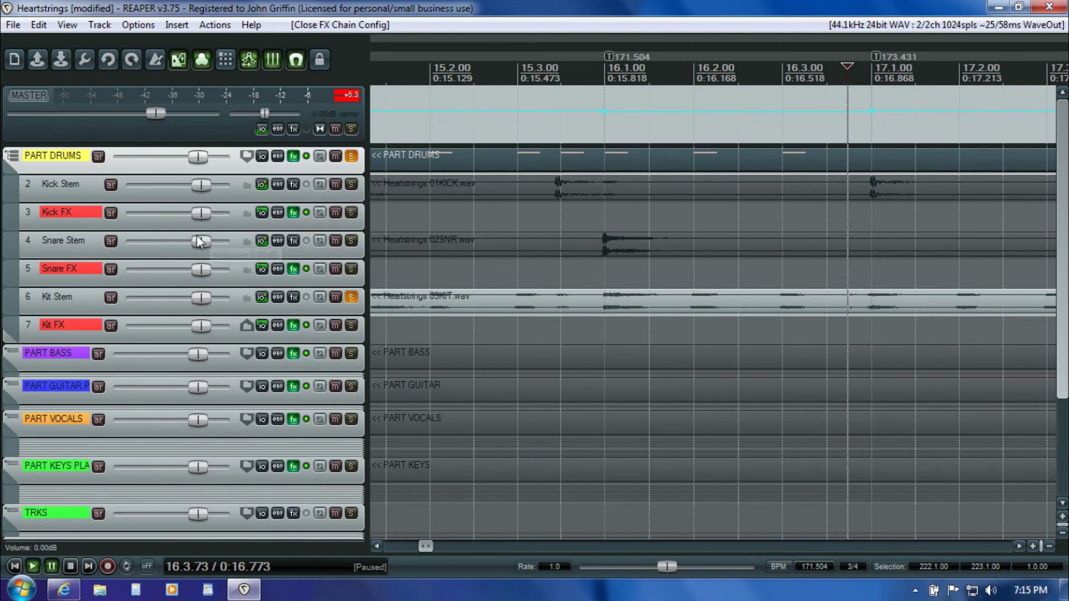
Reopen the PART DRUMS MIDI take with the cursor at measure 11 and show the Pro Tom, Overdrive, Drum Fill and Roll Marker lanes.
double_click(419, 162)
left_click_drag(174, 541, 158, 539)
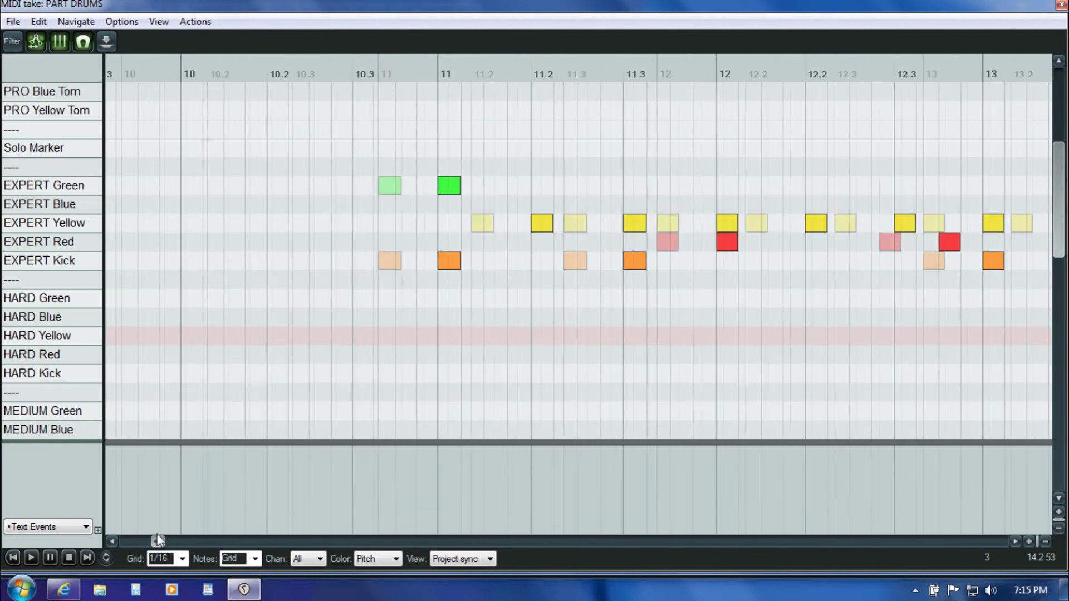
left_click(382, 132)
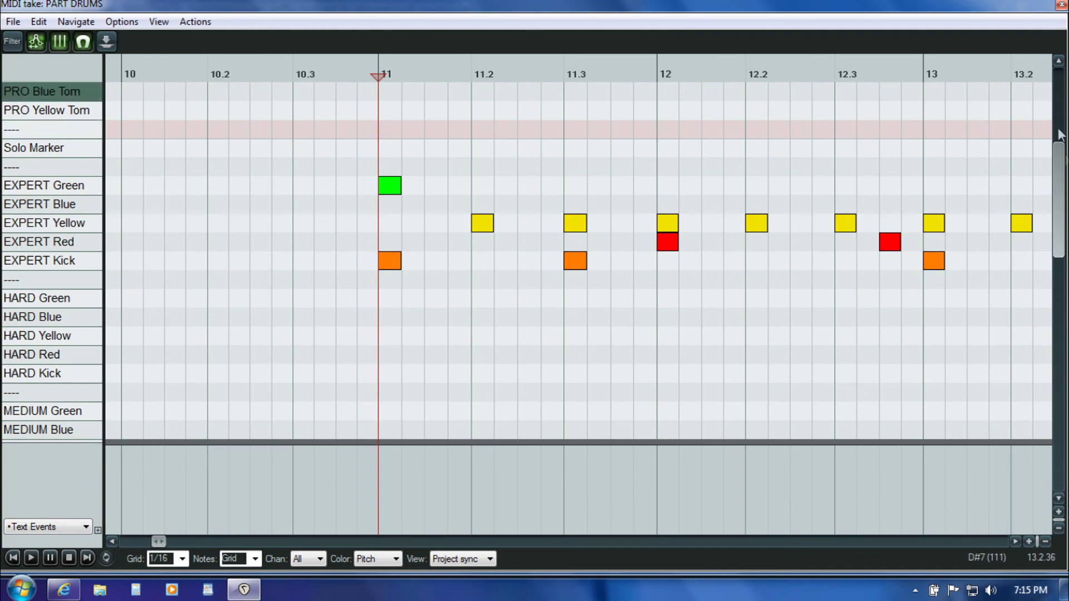
mouse_move(1062, 174)
left_mouse_down()
mouse_move(1058, 128)
mouse_move(1002, 107)
left_mouse_up()
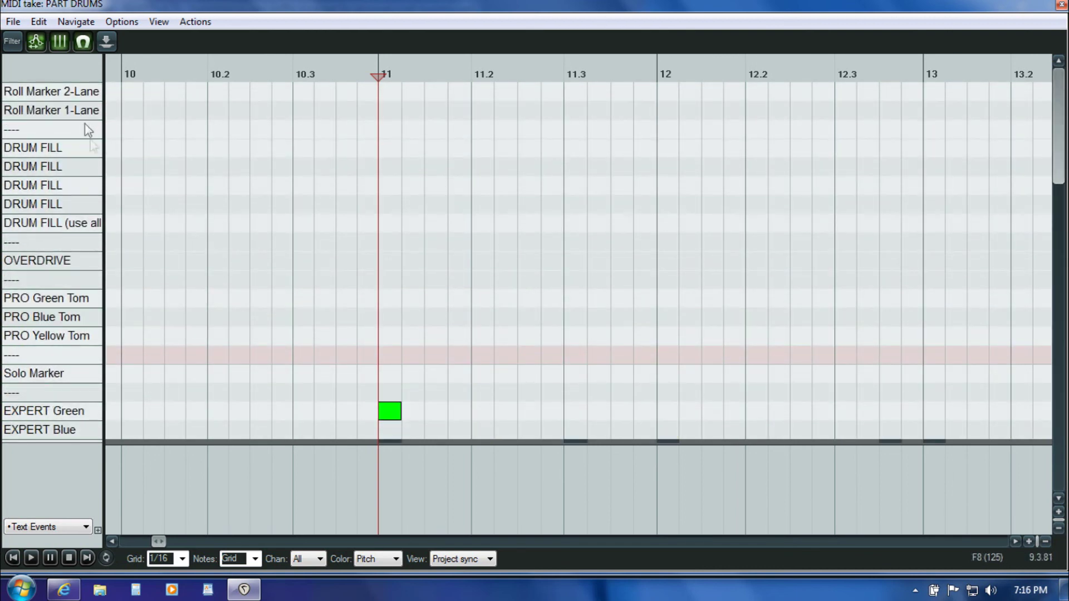